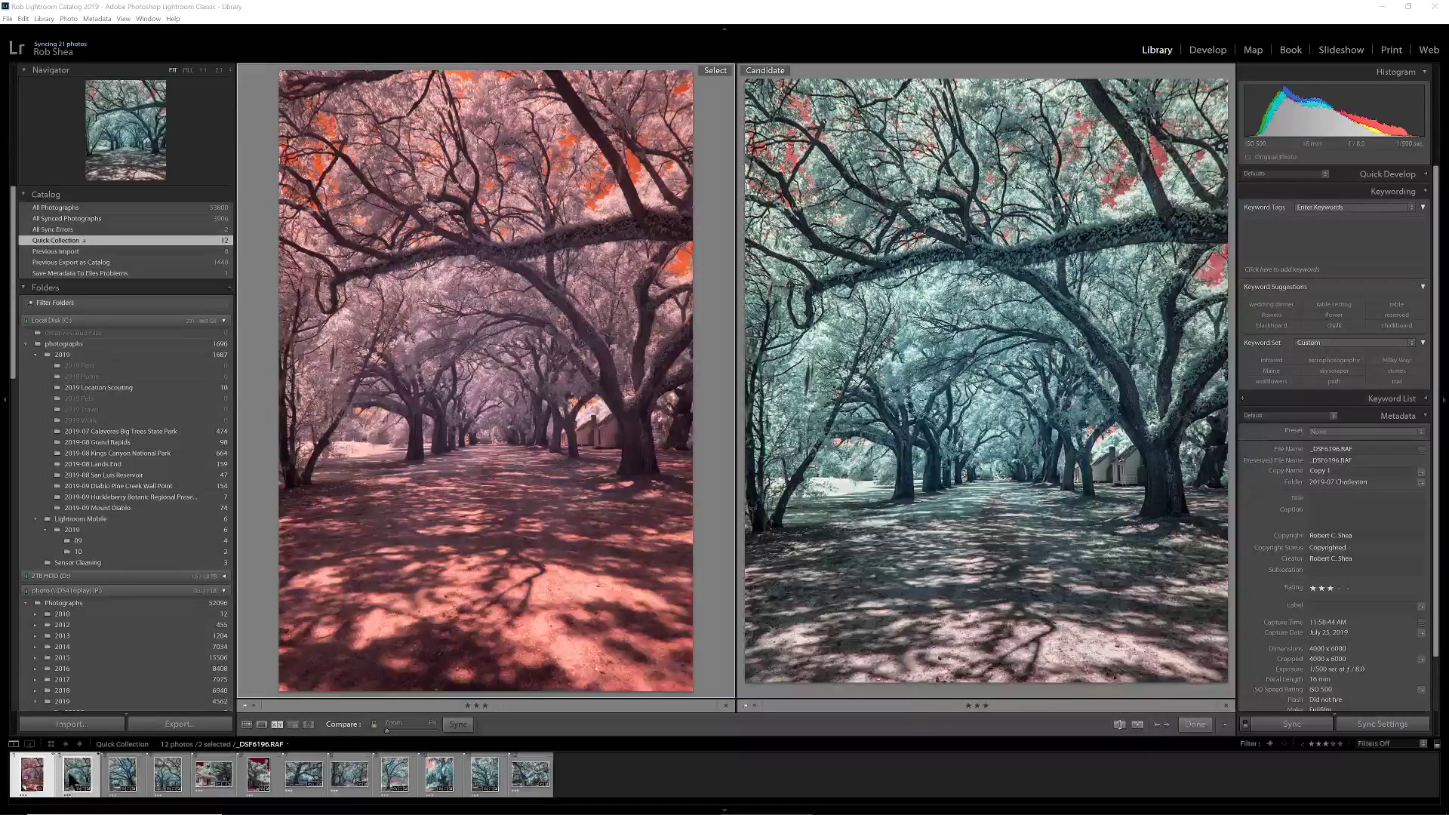
# Step: Open the pink infrared copy in Develop and apply the Fujifilm X-T20 IR 590nm -75 Temp profile
pyautogui.doubleClick(47, 772)
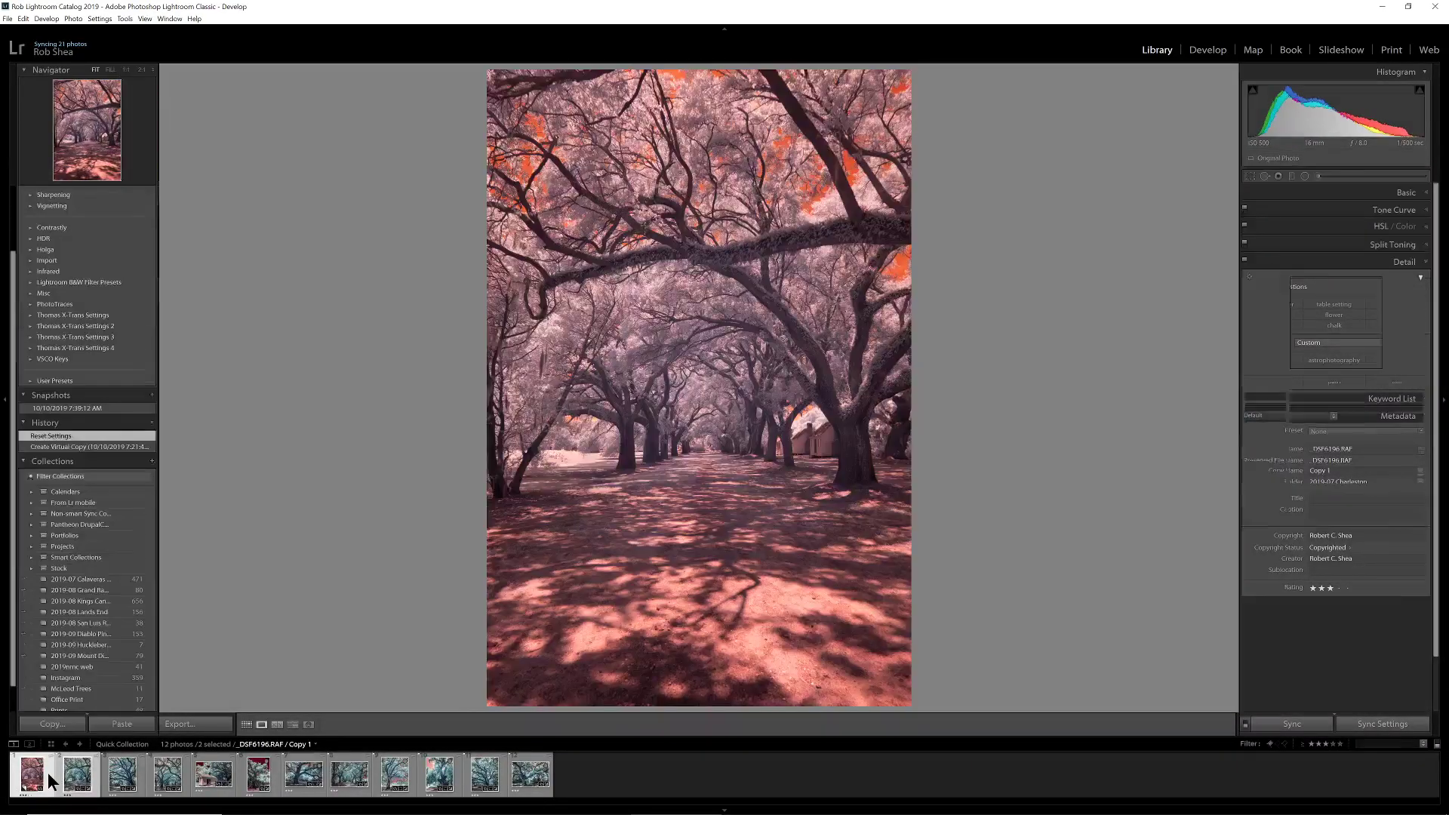
pyautogui.press('d')
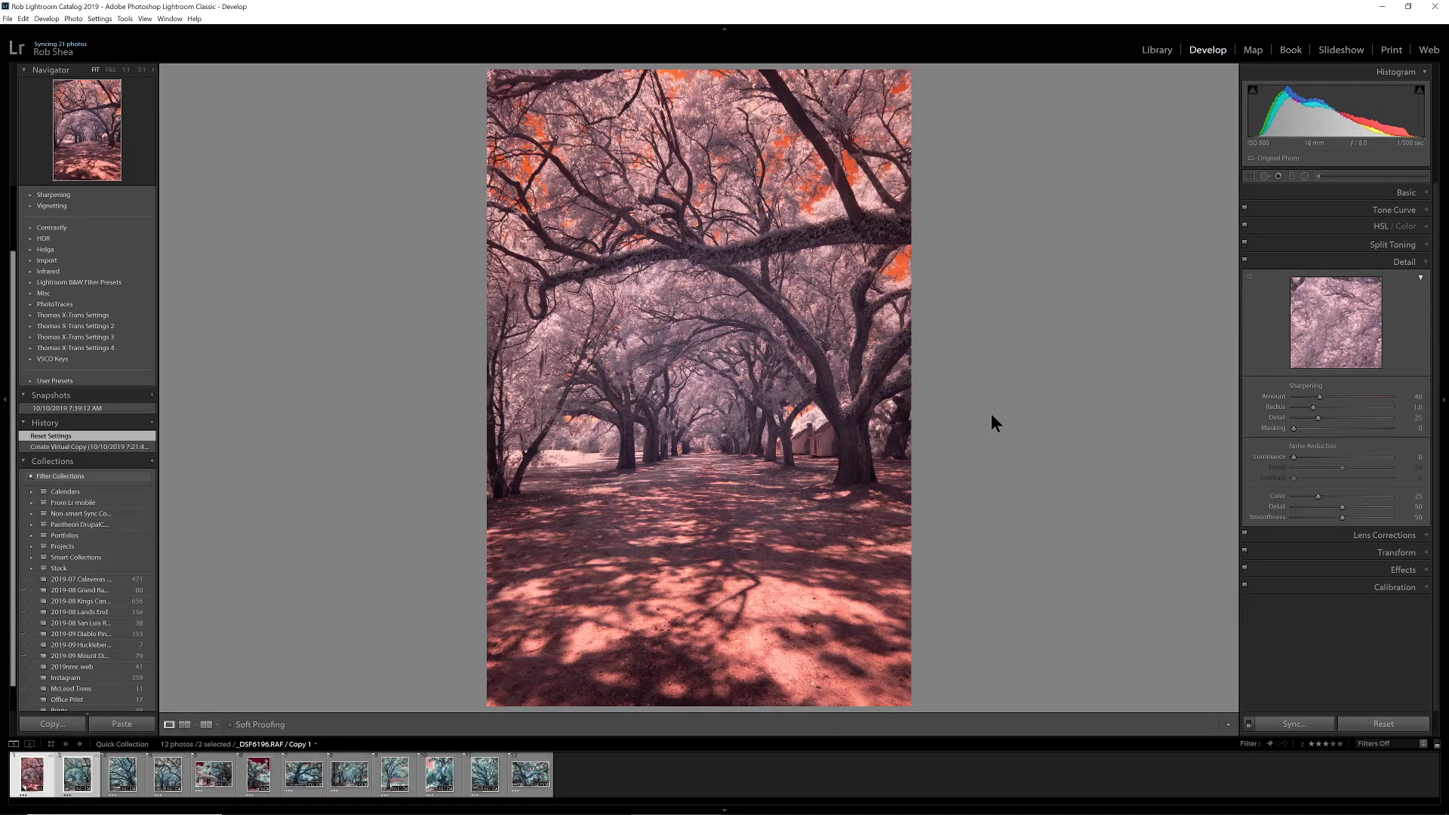
pyautogui.click(1402, 264)
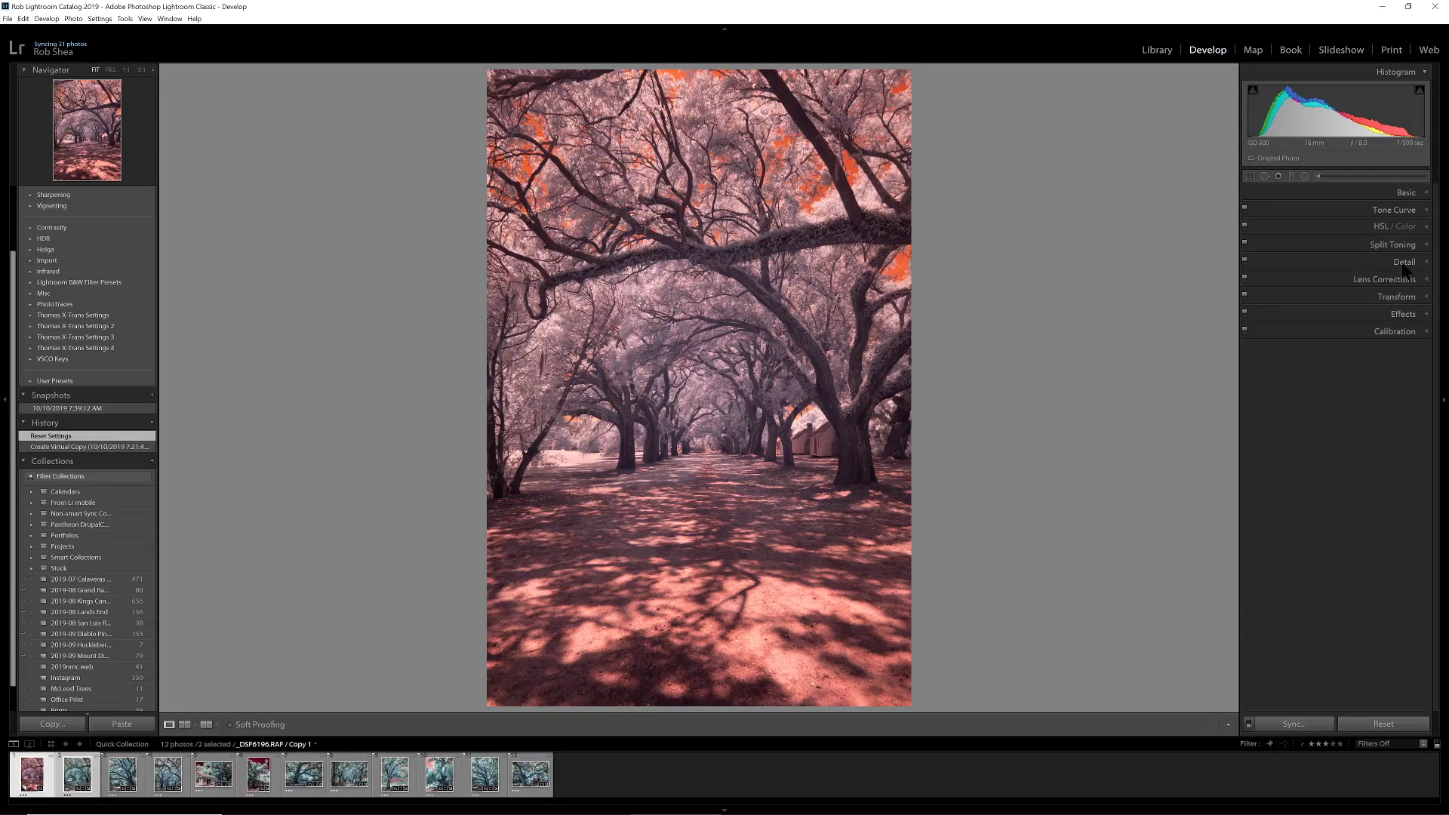
pyautogui.click(1404, 194)
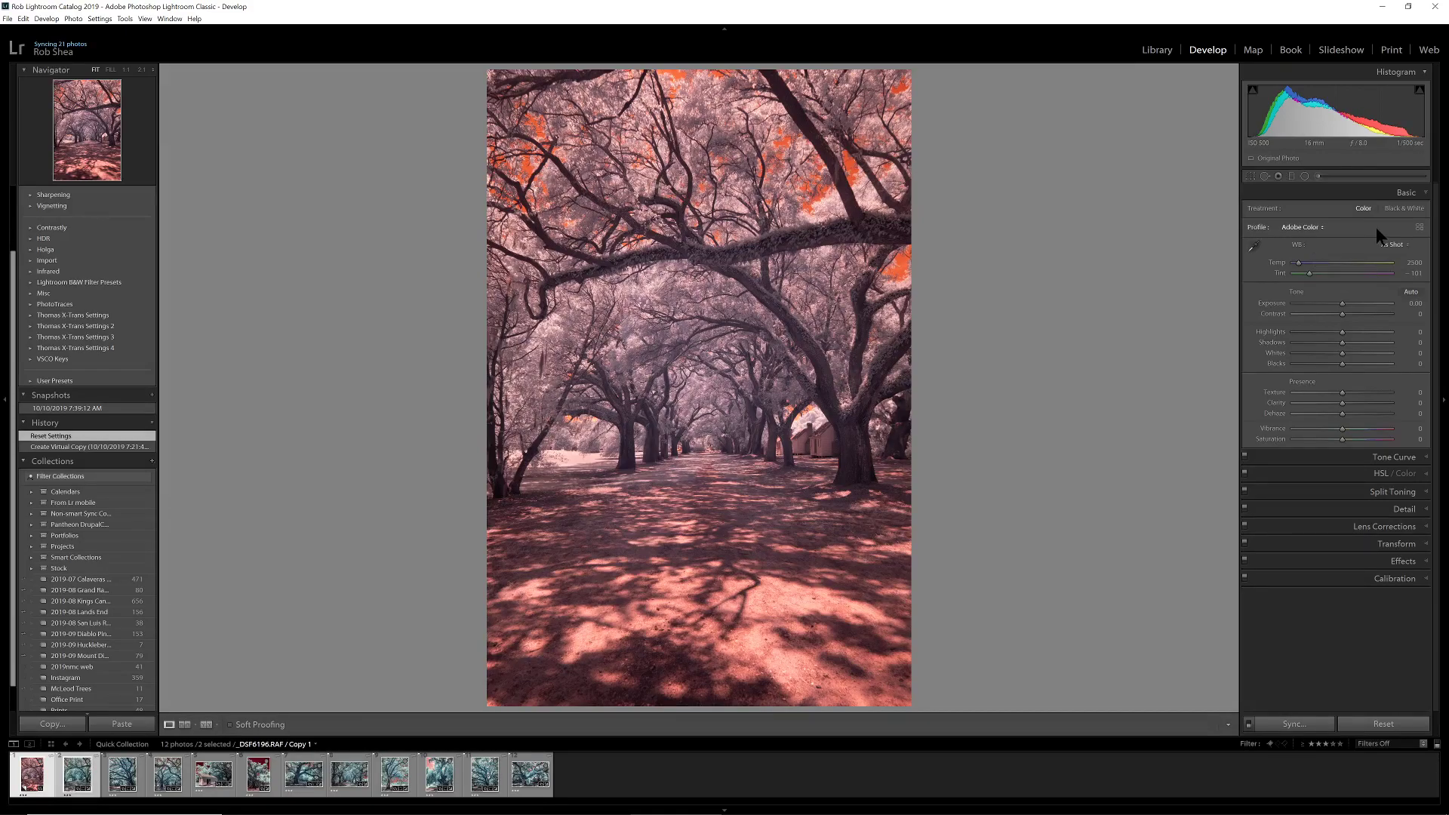
pyautogui.click(1419, 228)
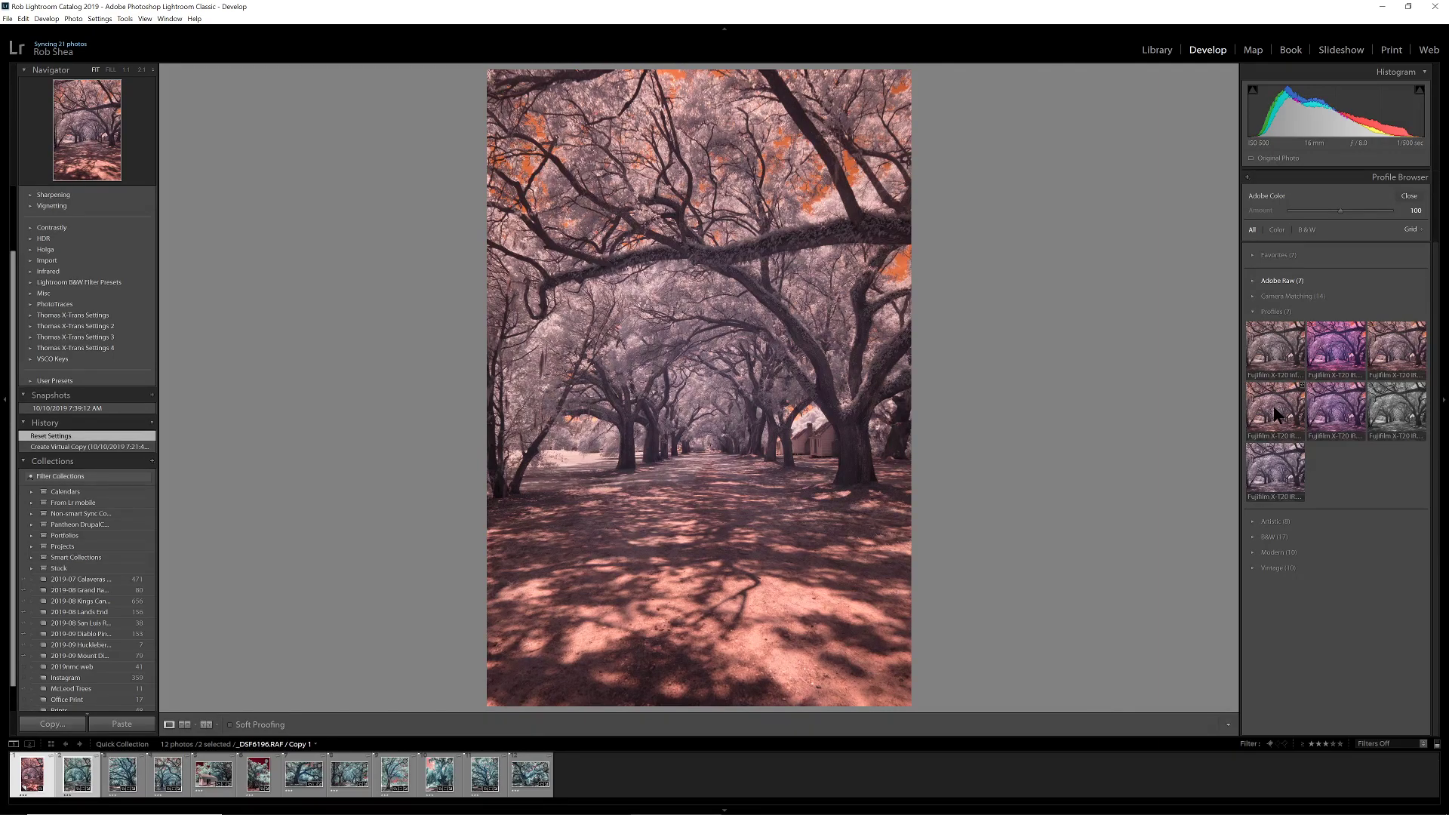
pyautogui.click(1274, 406)
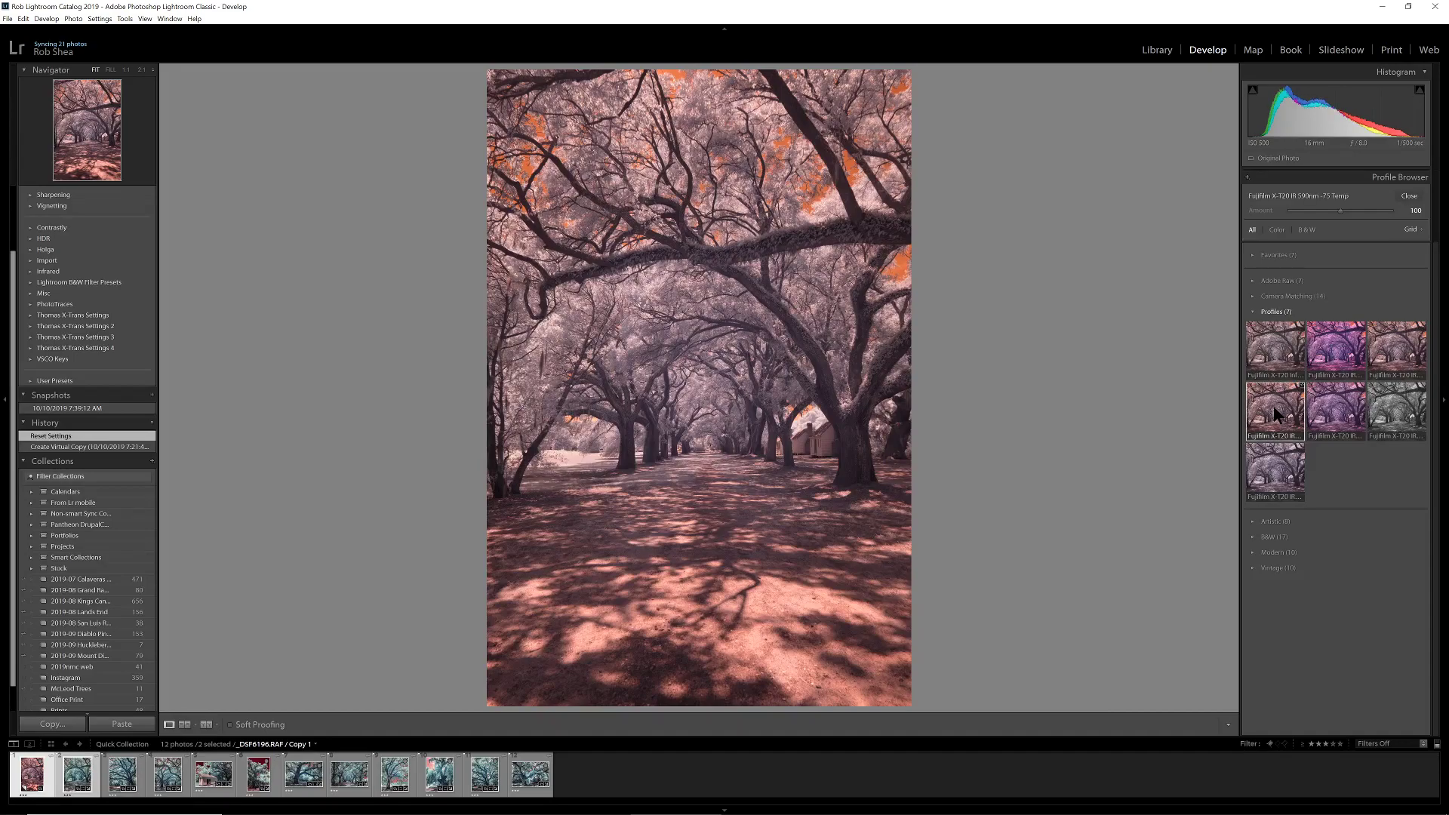
# Step: Resample white balance from spots near the cabin and tree trunks until about Temp 13500, Tint −45
pyautogui.click(1407, 196)
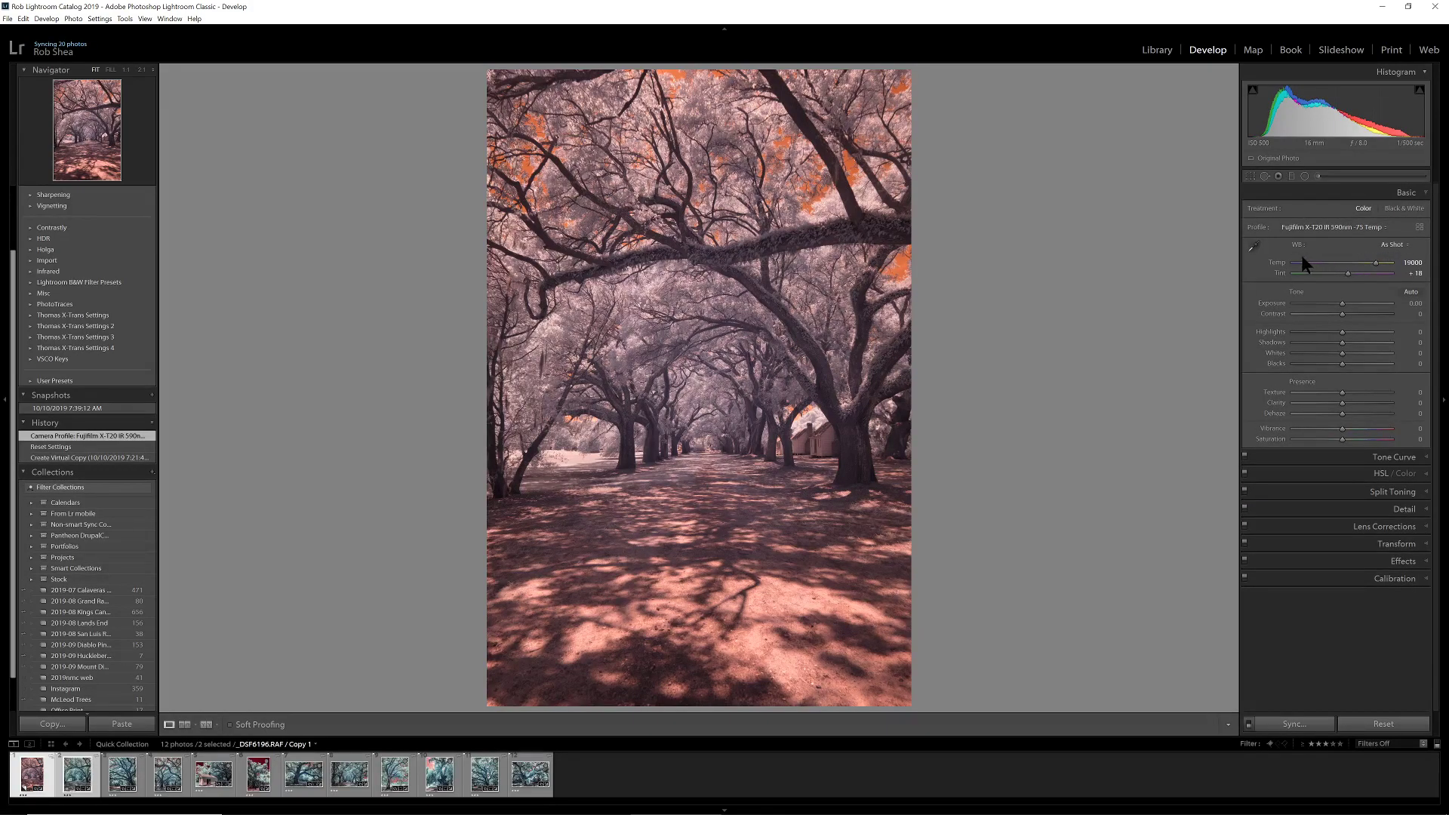
pyautogui.click(1252, 246)
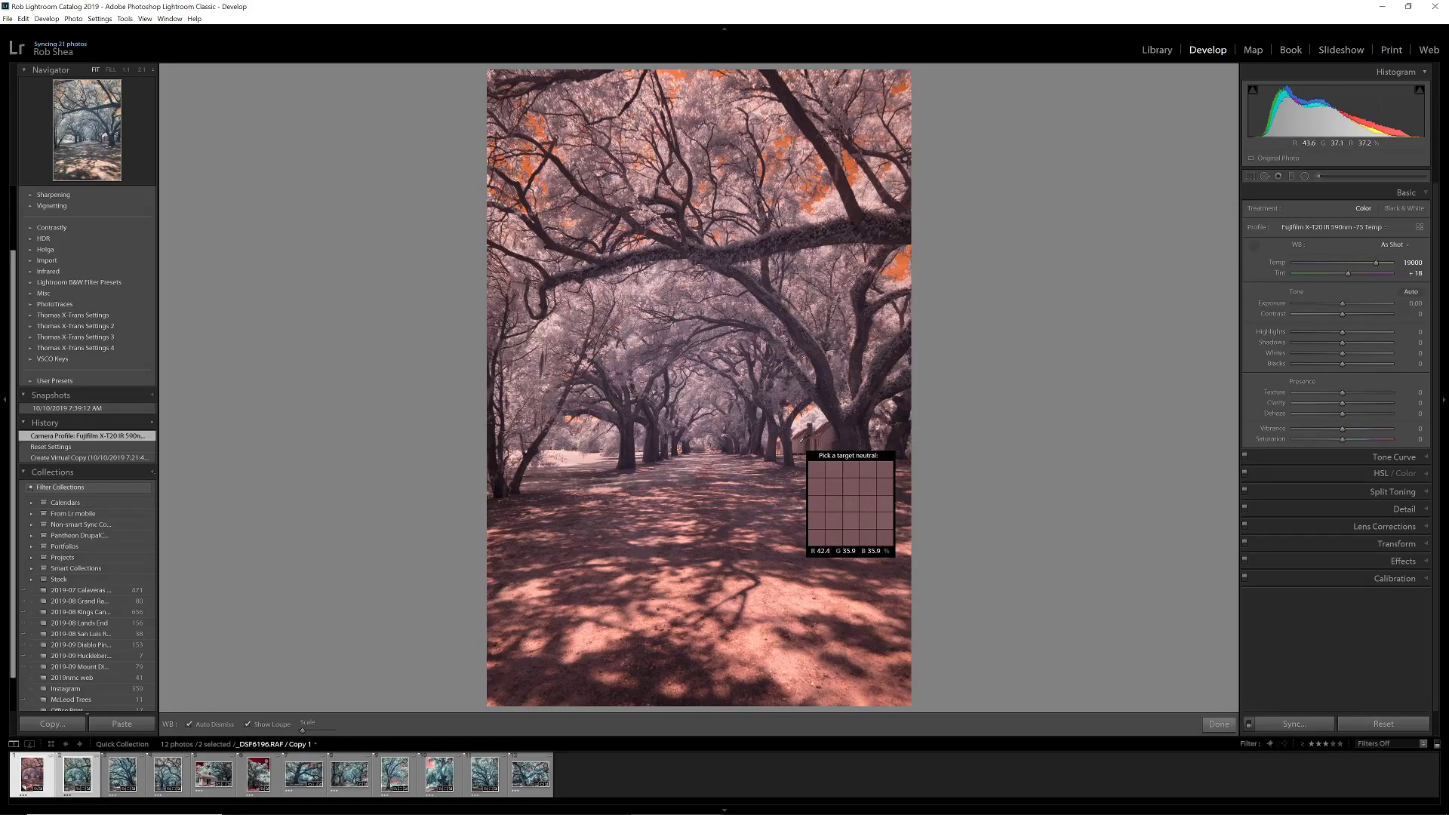
pyautogui.click(799, 444)
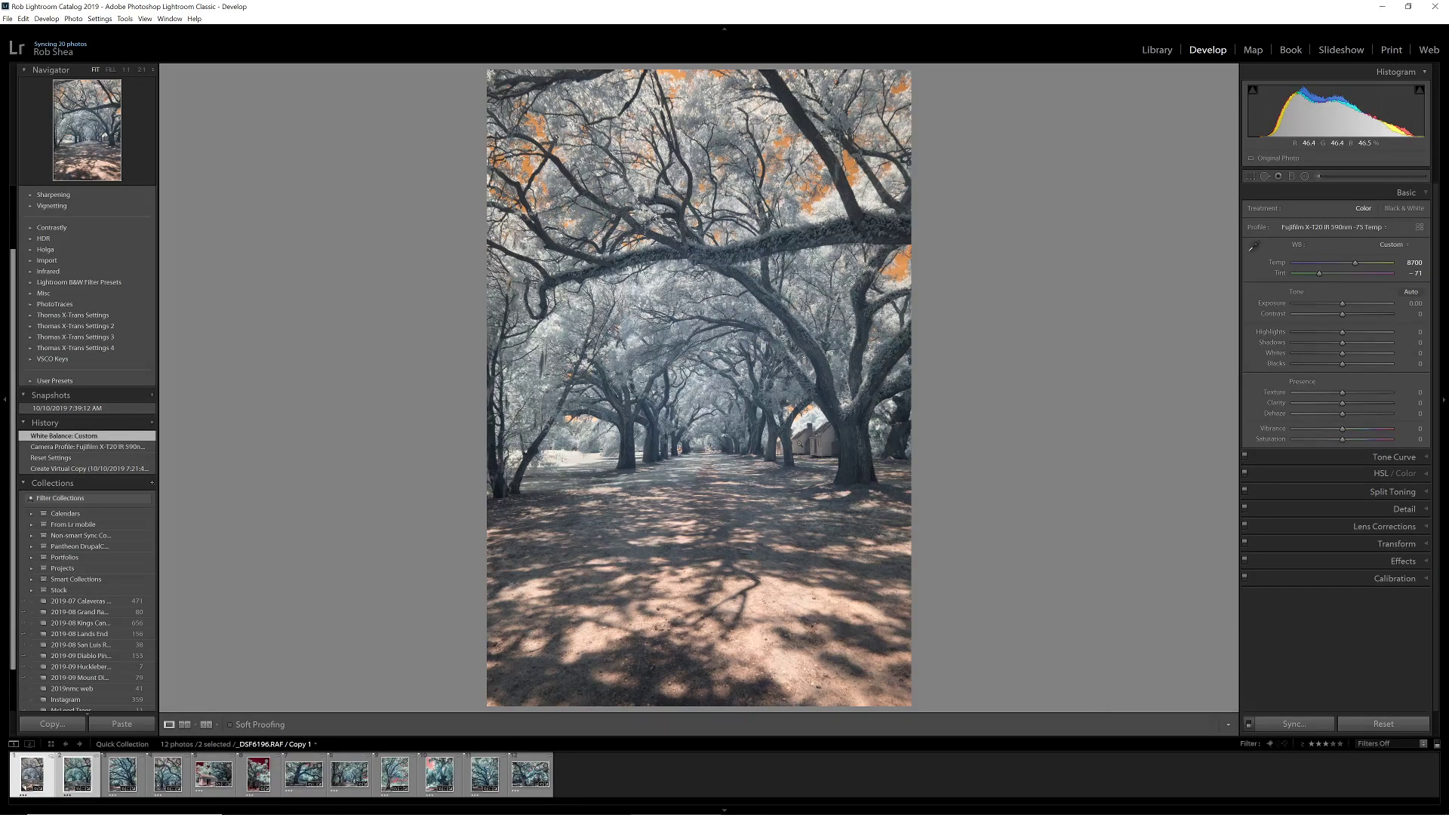
pyautogui.click(1254, 243)
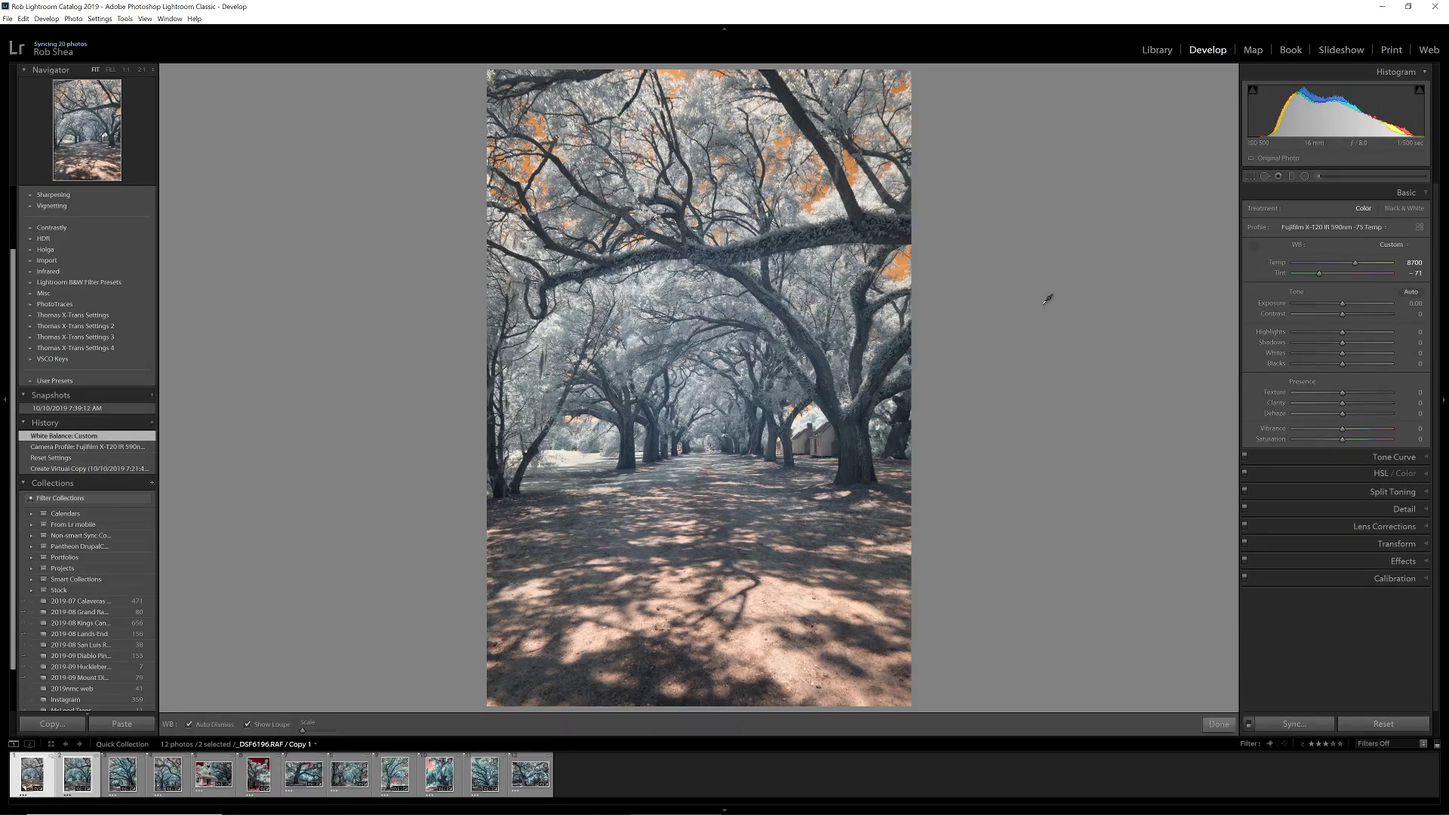
pyautogui.click(848, 438)
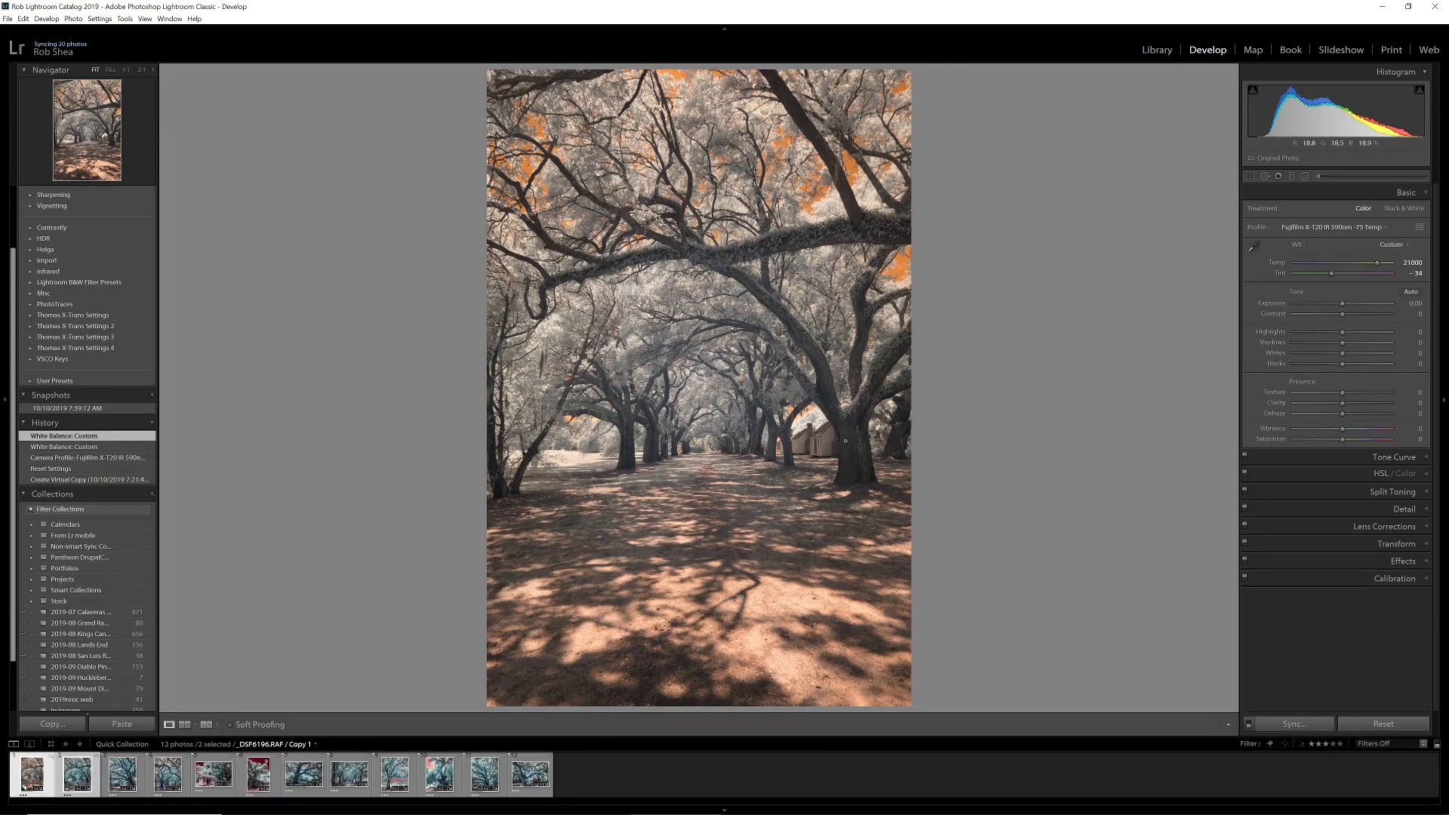
pyautogui.click(1254, 244)
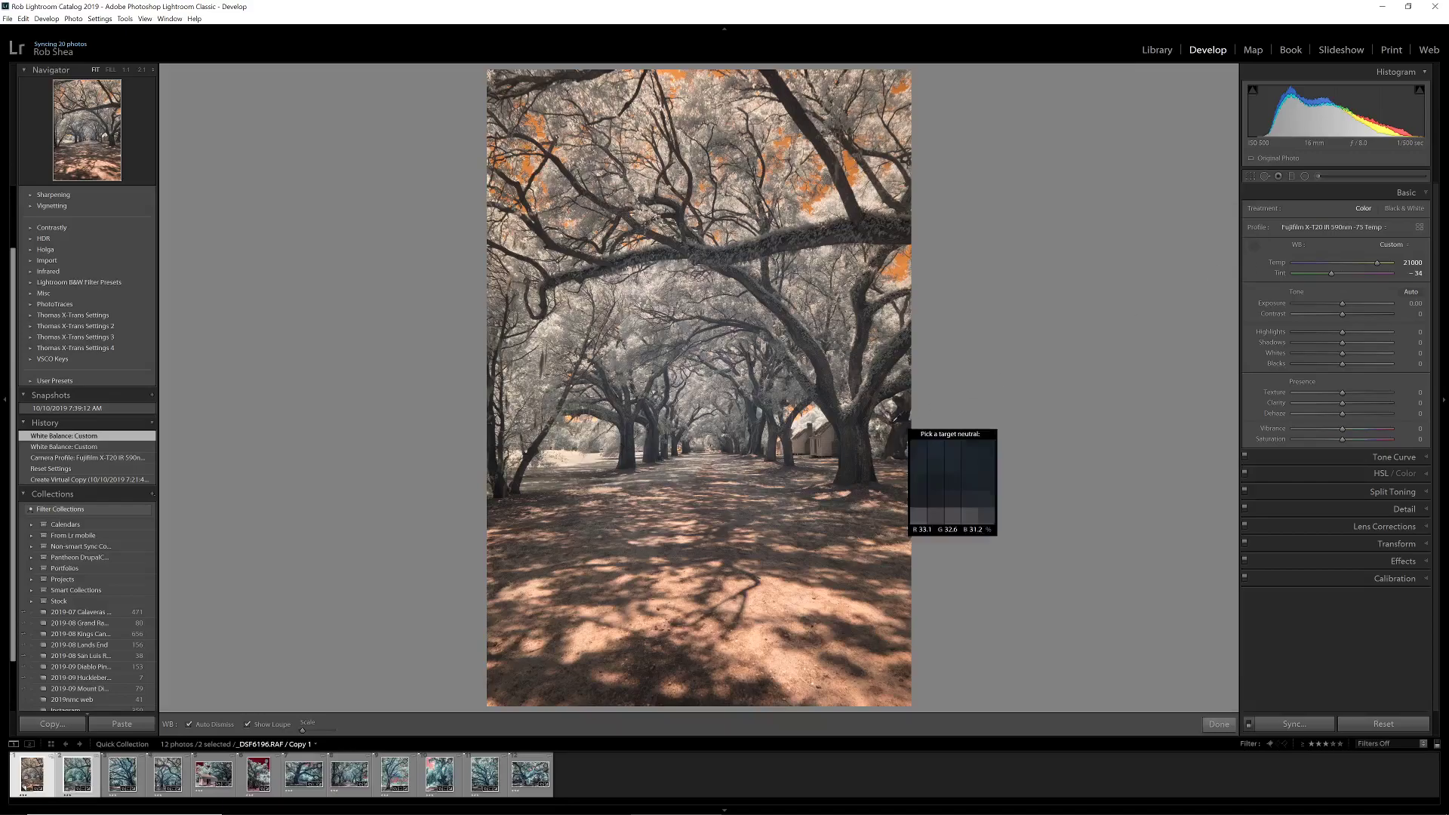
pyautogui.click(803, 440)
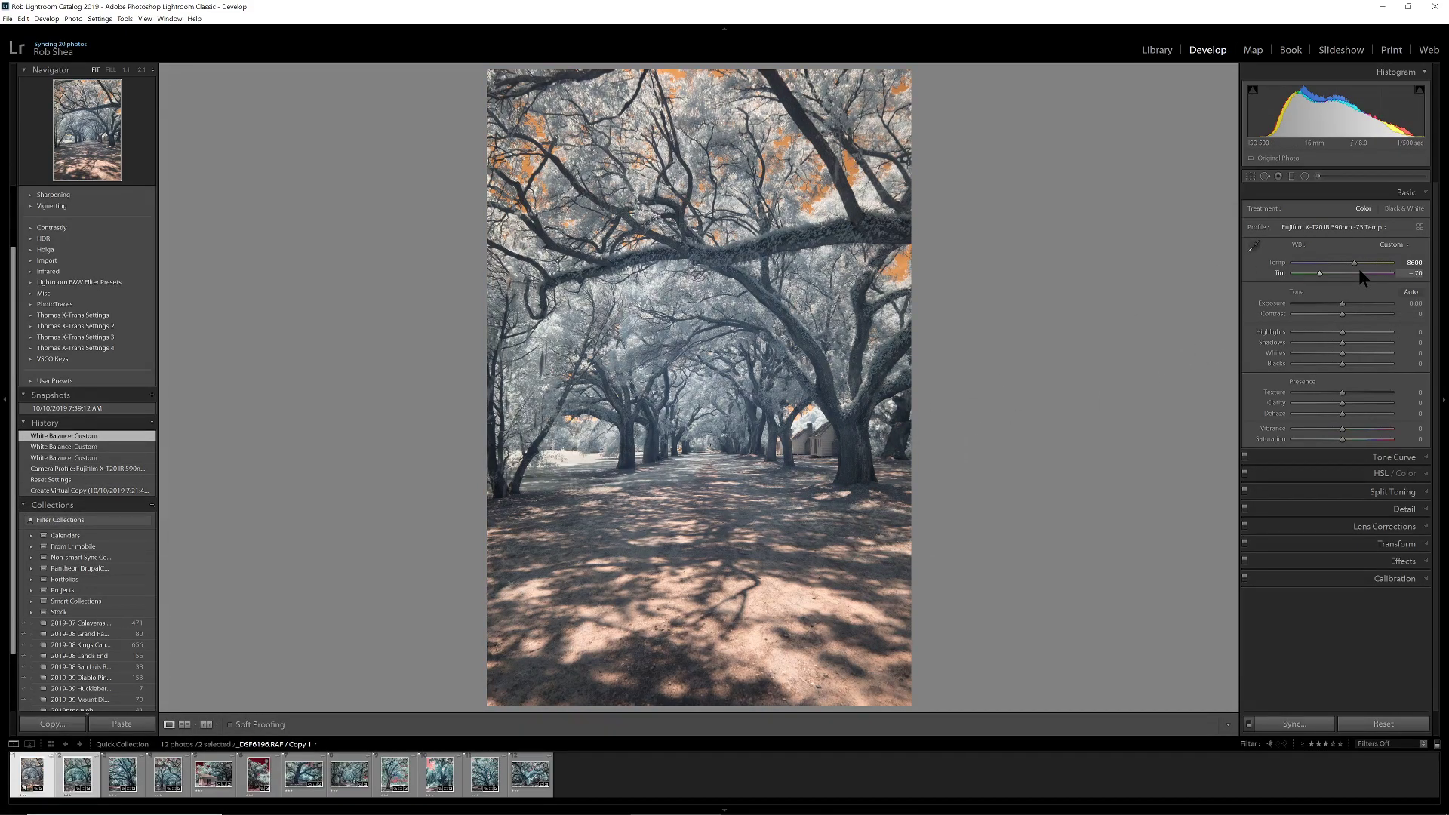
pyautogui.click(1254, 244)
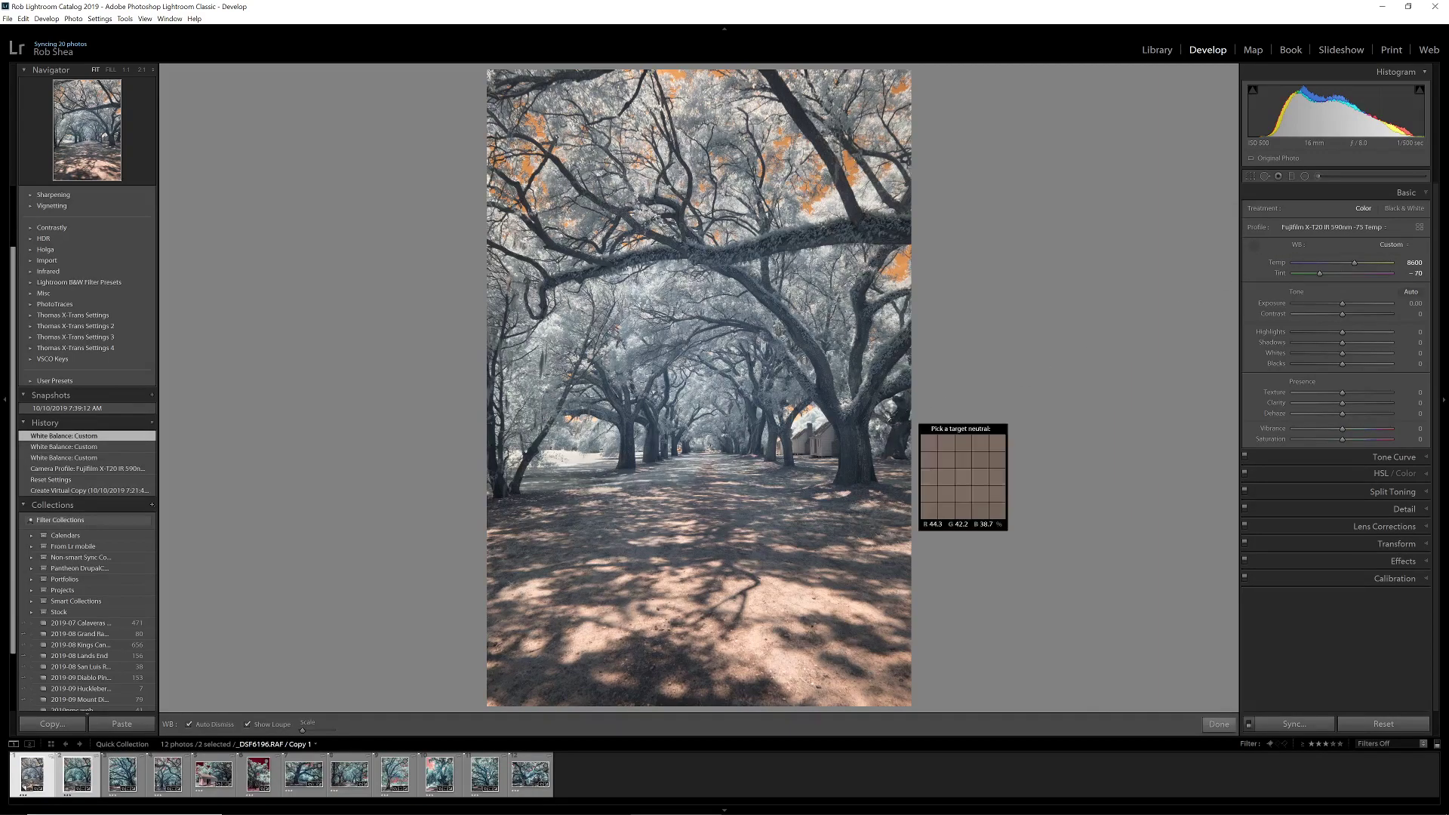
pyautogui.click(849, 442)
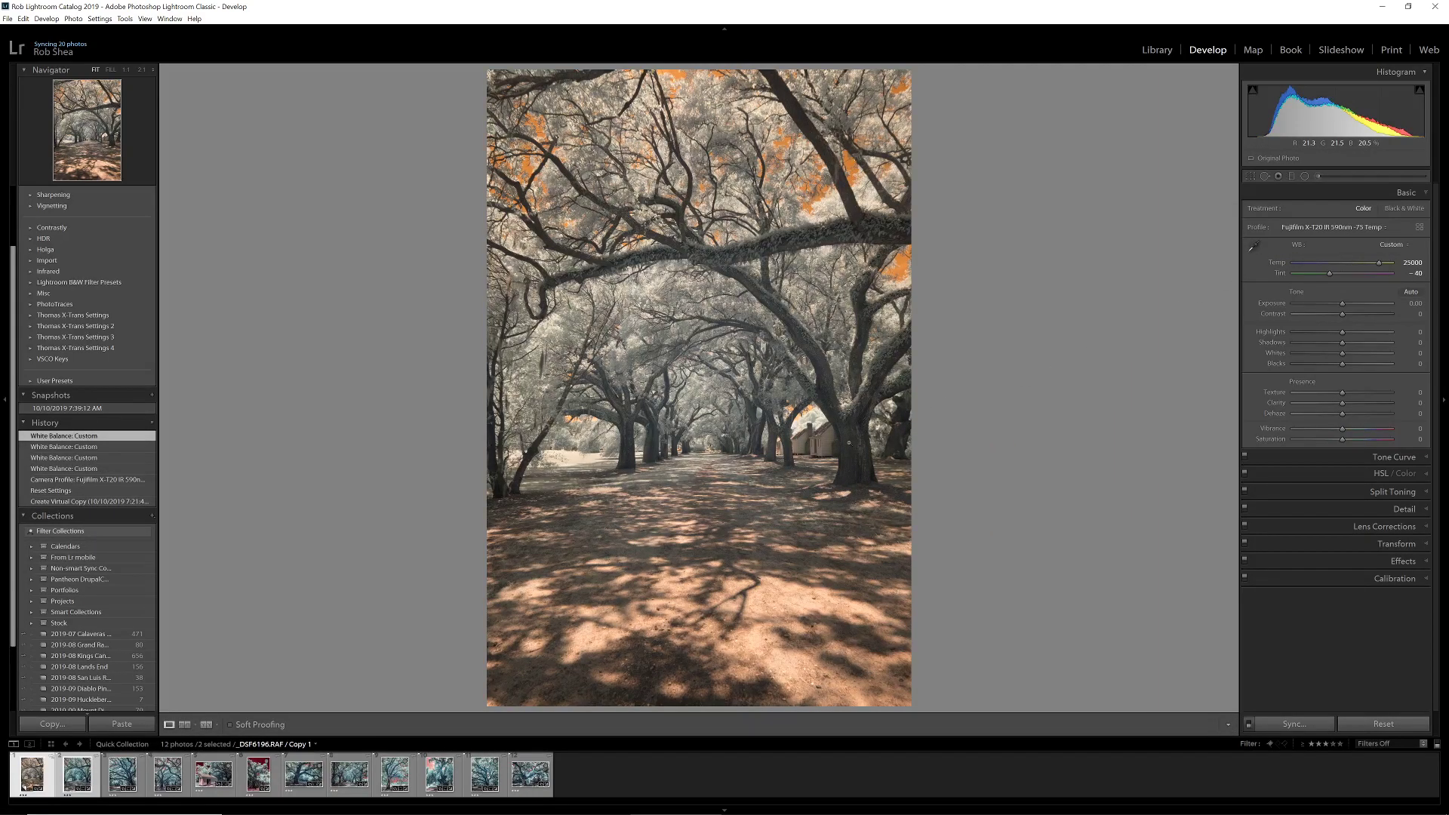
pyautogui.click(1254, 245)
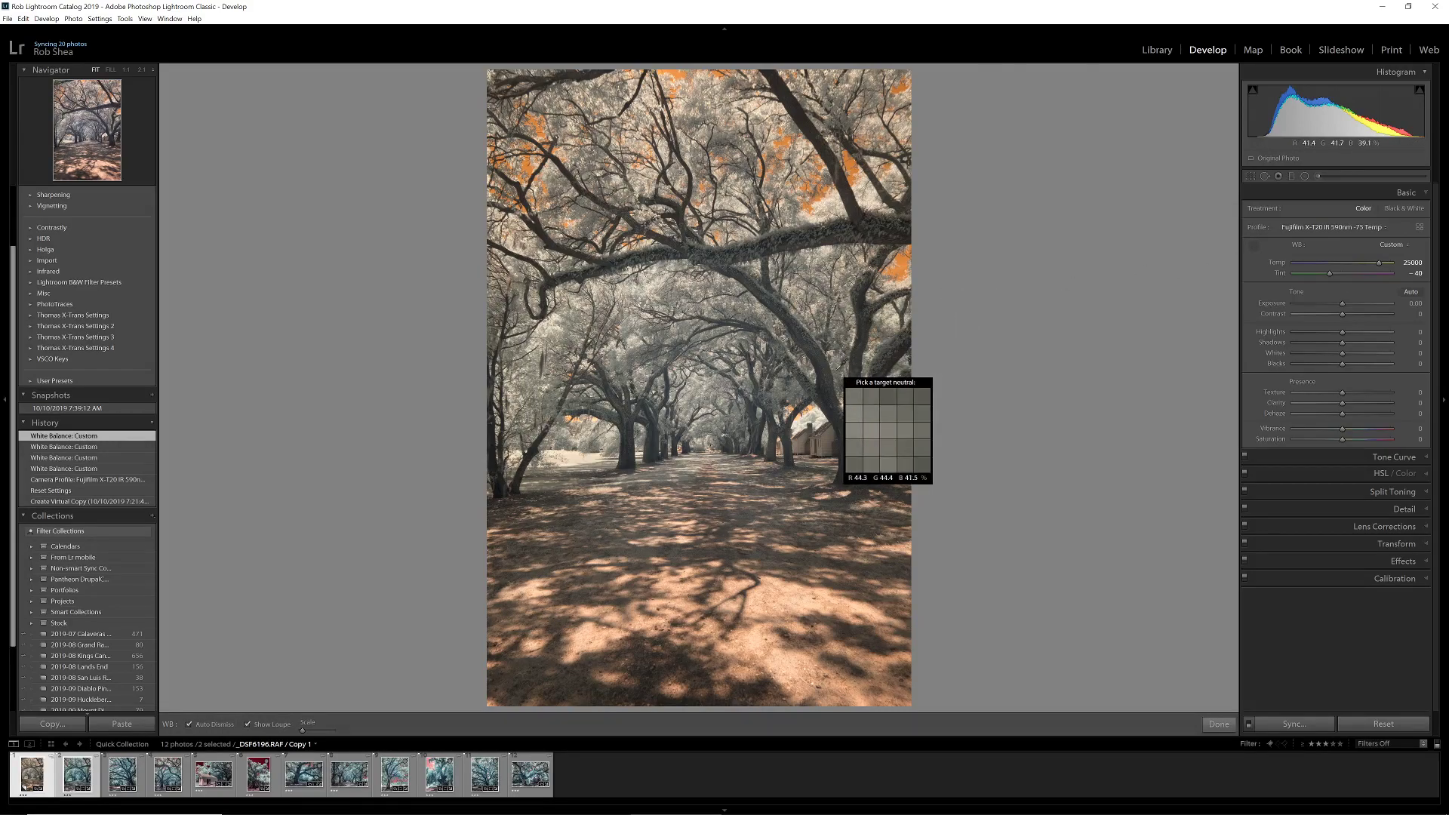
pyautogui.click(839, 367)
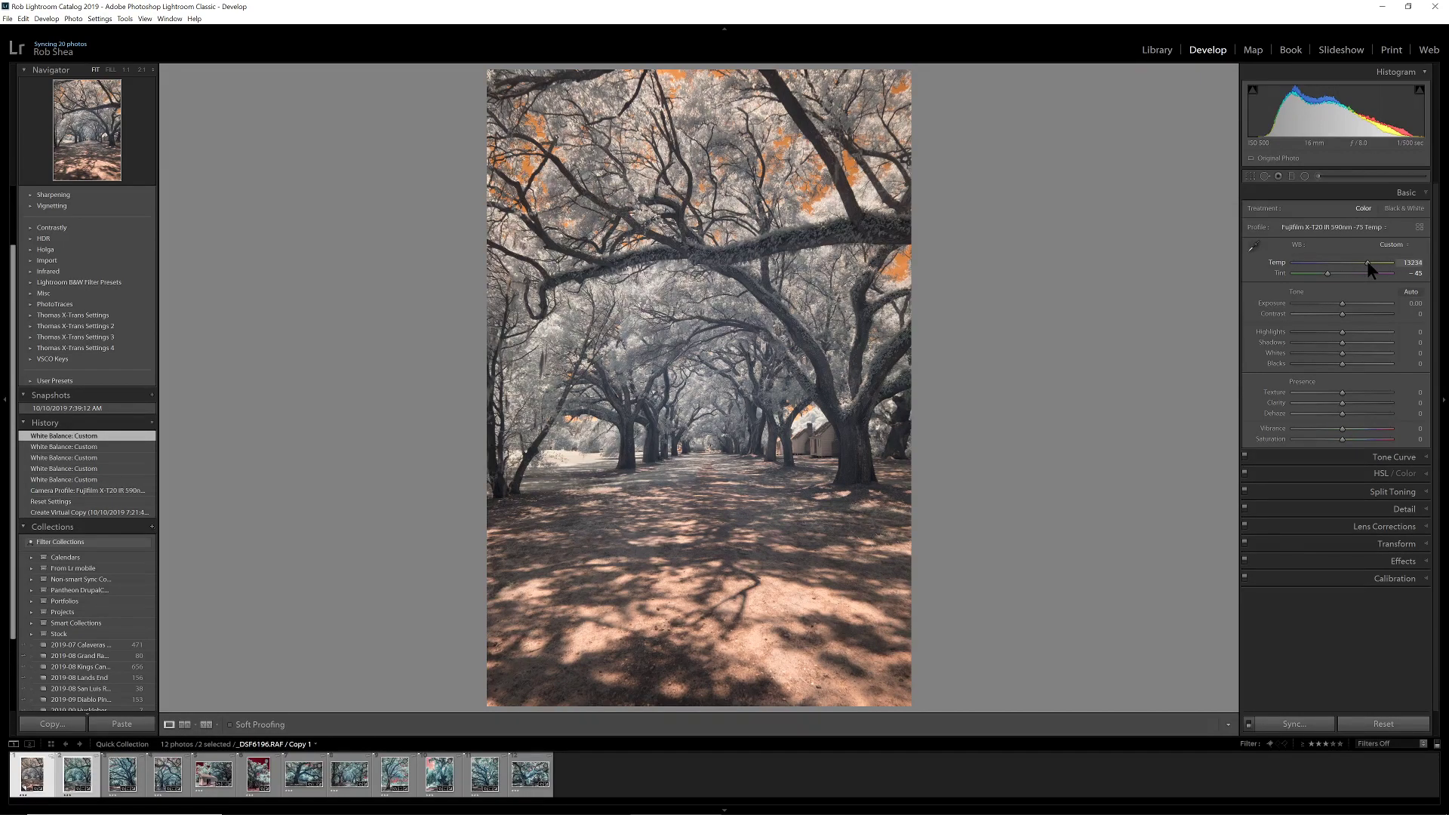
# Step: Settle Temp at about 12650 and Tint at −52 after briefly overshooting both sliders
pyautogui.moveTo(1365, 260); pyautogui.dragTo(1364, 261)
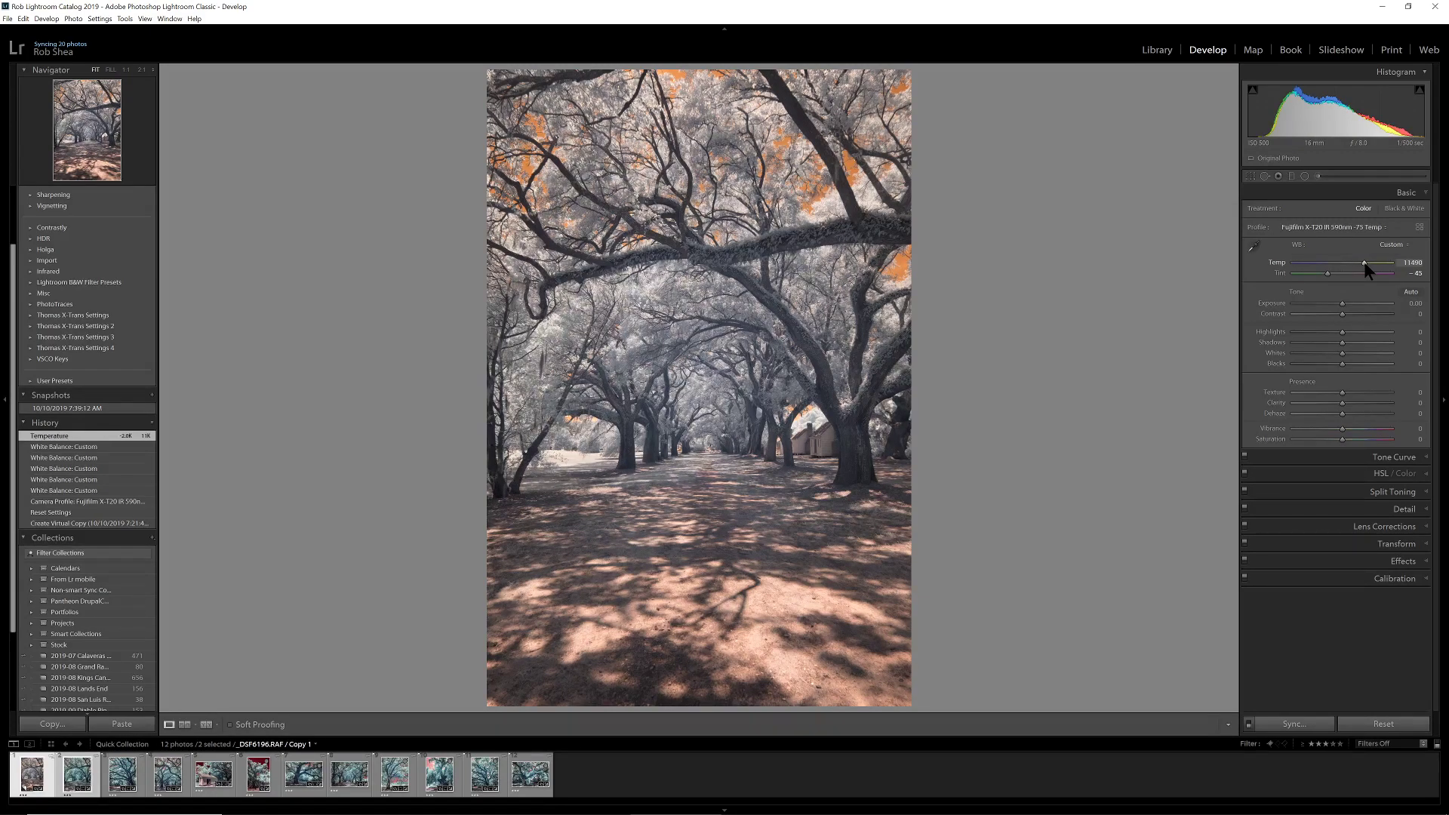
pyautogui.moveTo(1364, 262)
pyautogui.mouseDown()
pyautogui.moveTo(1333, 266)
pyautogui.moveTo(1365, 265)
pyautogui.mouseUp()
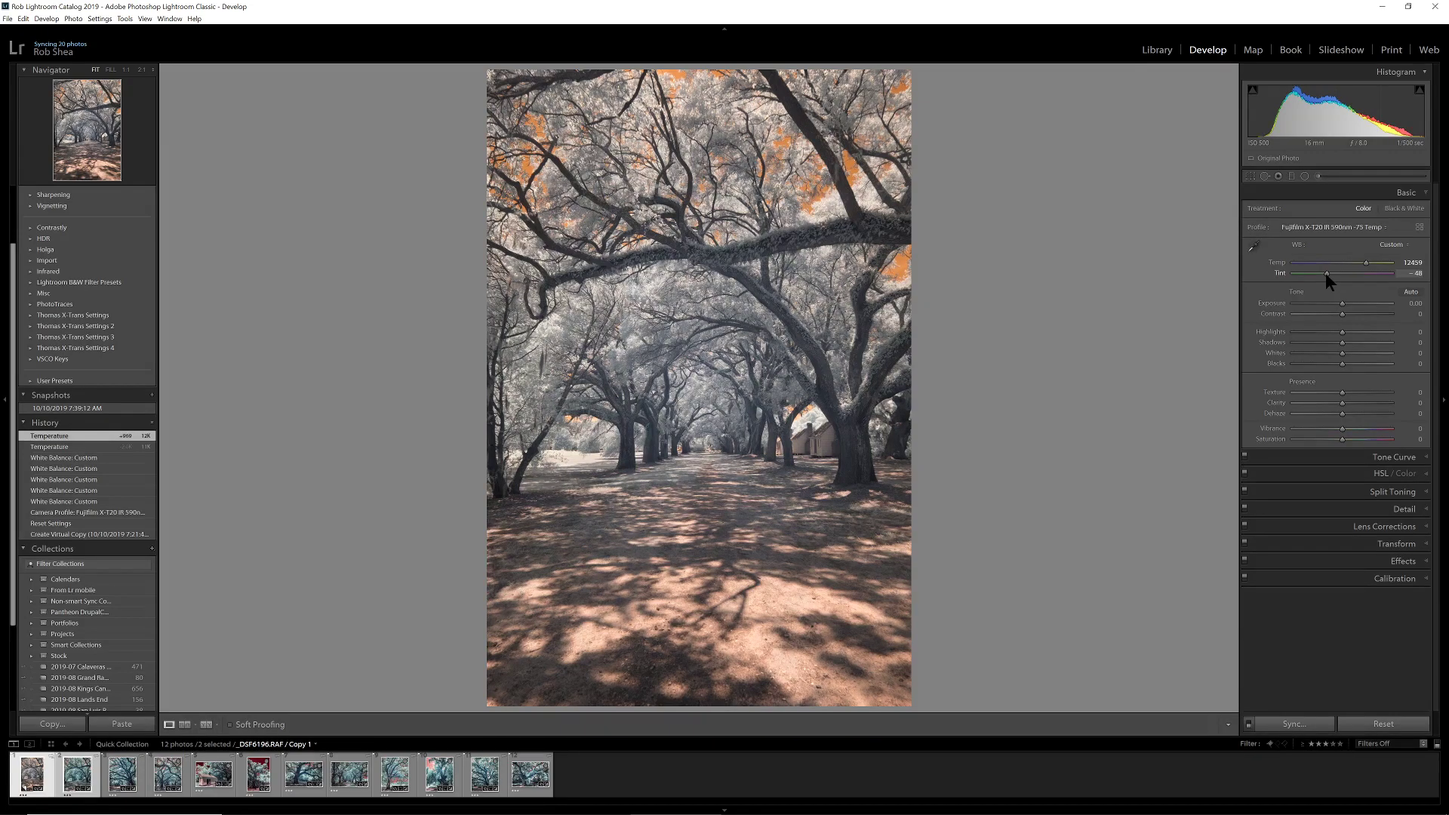
pyautogui.moveTo(1325, 275); pyautogui.dragTo(1322, 275)
pyautogui.moveTo(1320, 273); pyautogui.dragTo(1323, 273)
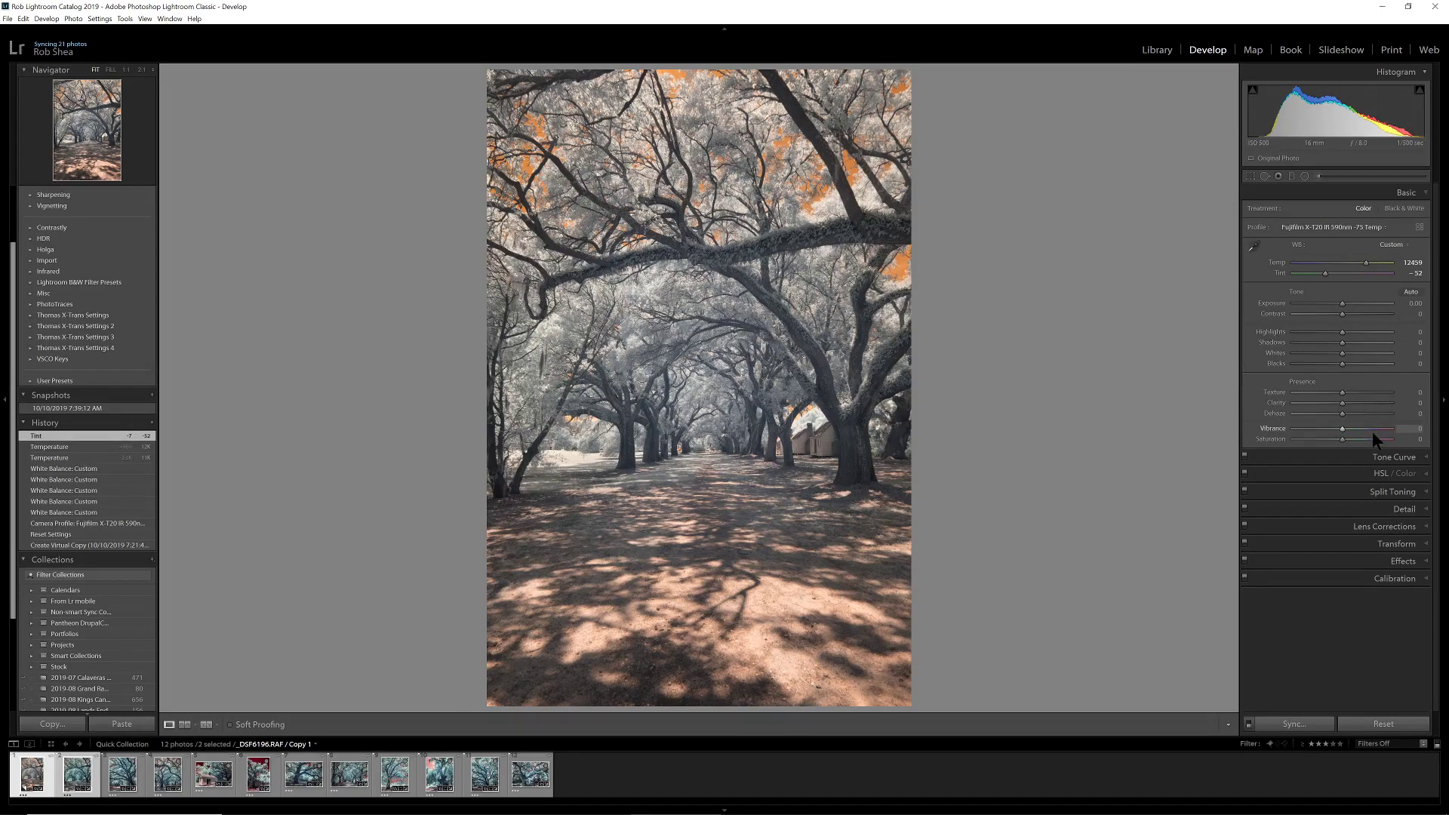
# Step: Apply the Medium Contrast point curve in the Tone Curve panel
pyautogui.click(1386, 460)
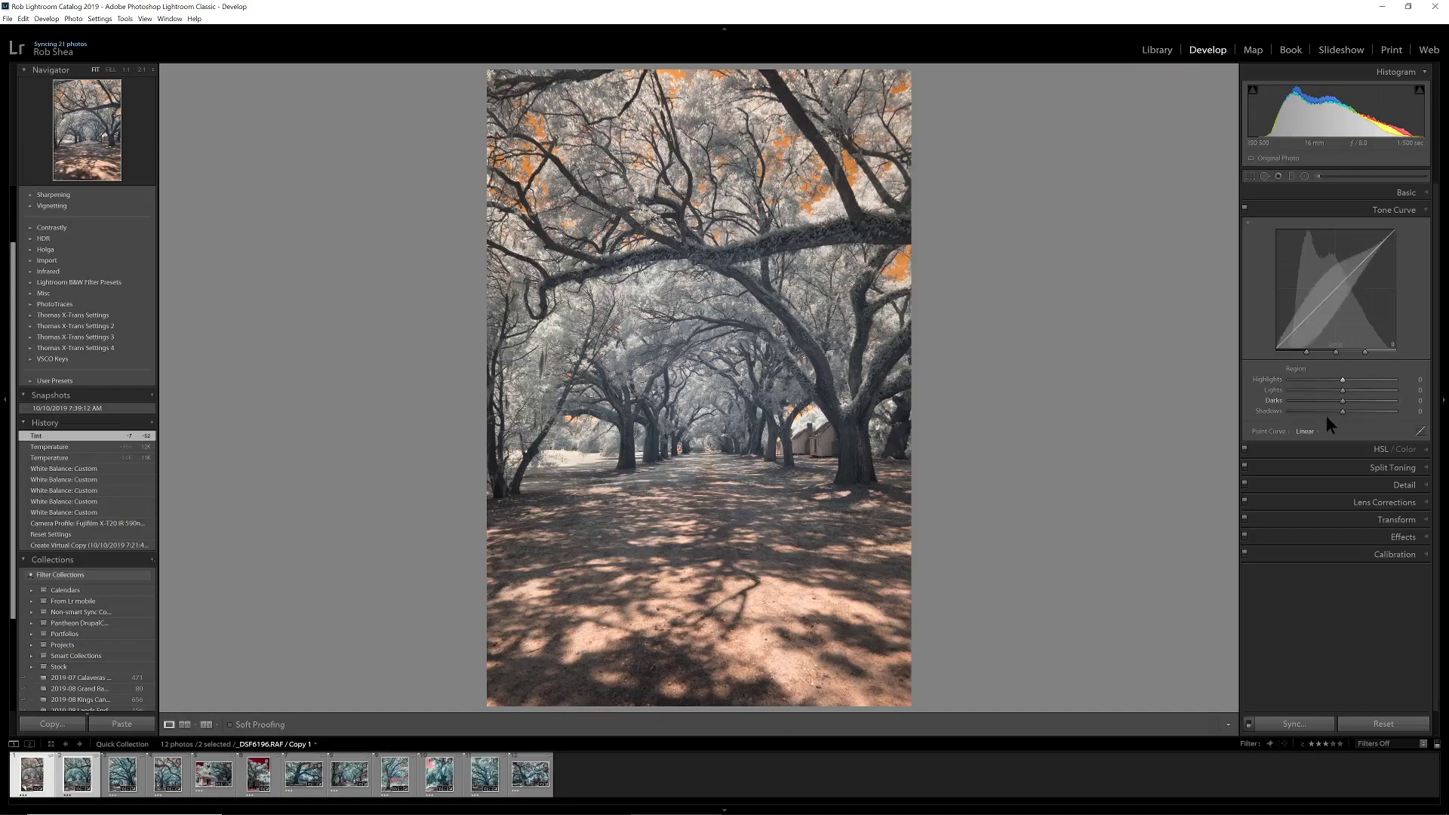
pyautogui.click(1305, 432)
pyautogui.click(1350, 456)
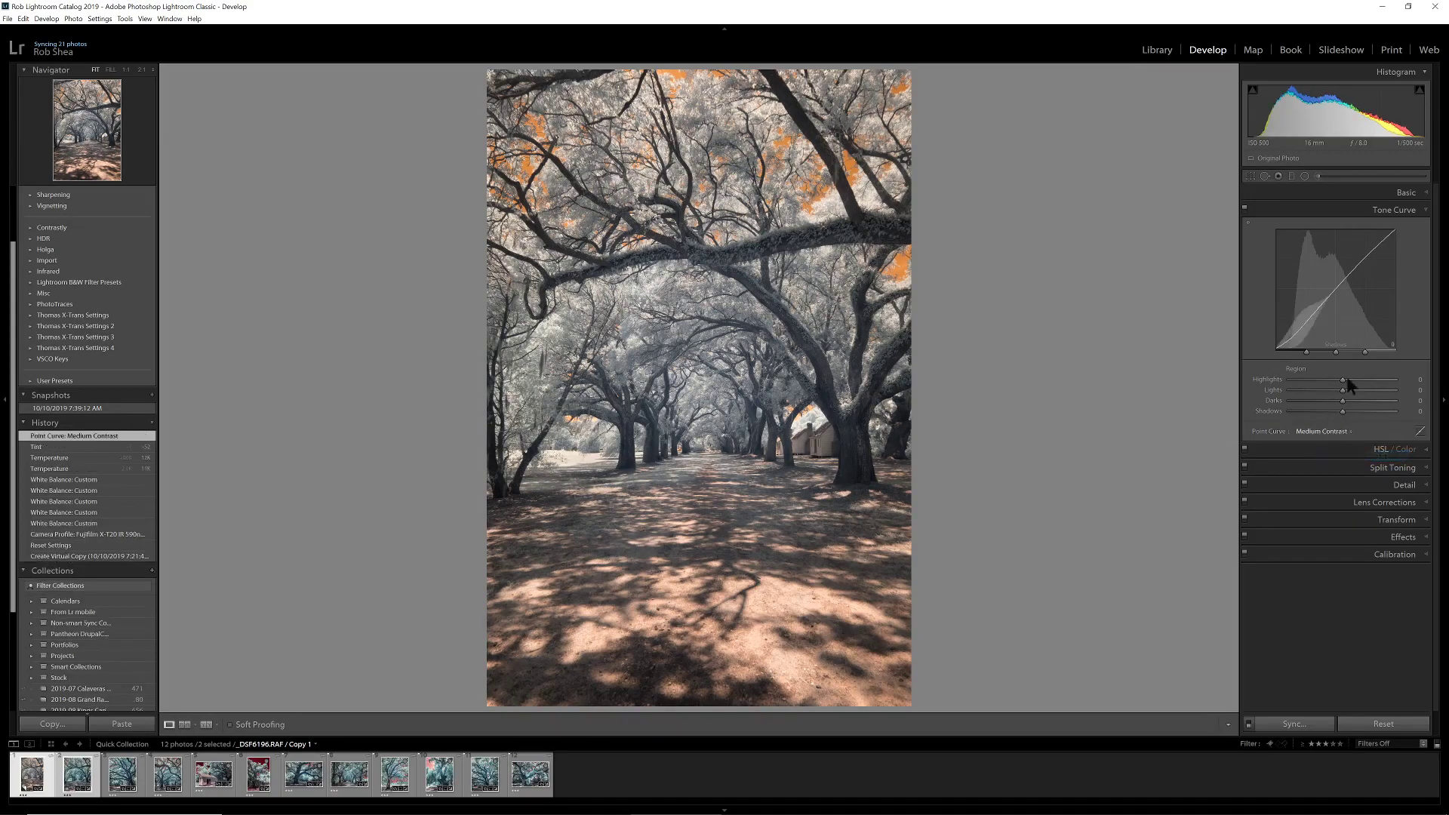
pyautogui.click(1401, 215)
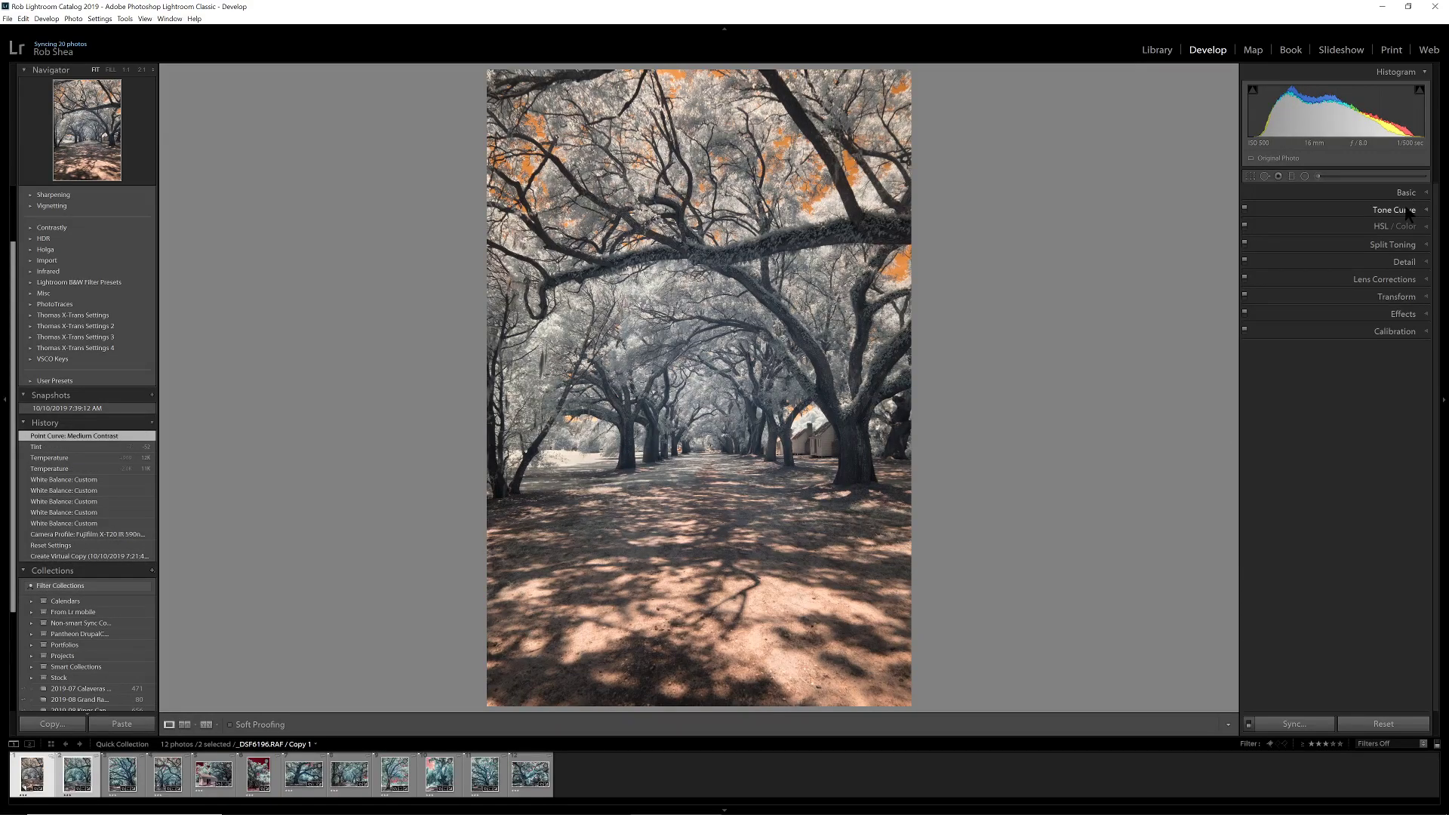
pyautogui.click(1405, 214)
pyautogui.click(1405, 209)
pyautogui.click(1405, 193)
# Step: Set Contrast to +29, Highlights to −80, Whites to +34 and Blacks to −20
pyautogui.moveTo(1343, 314); pyautogui.dragTo(1350, 314)
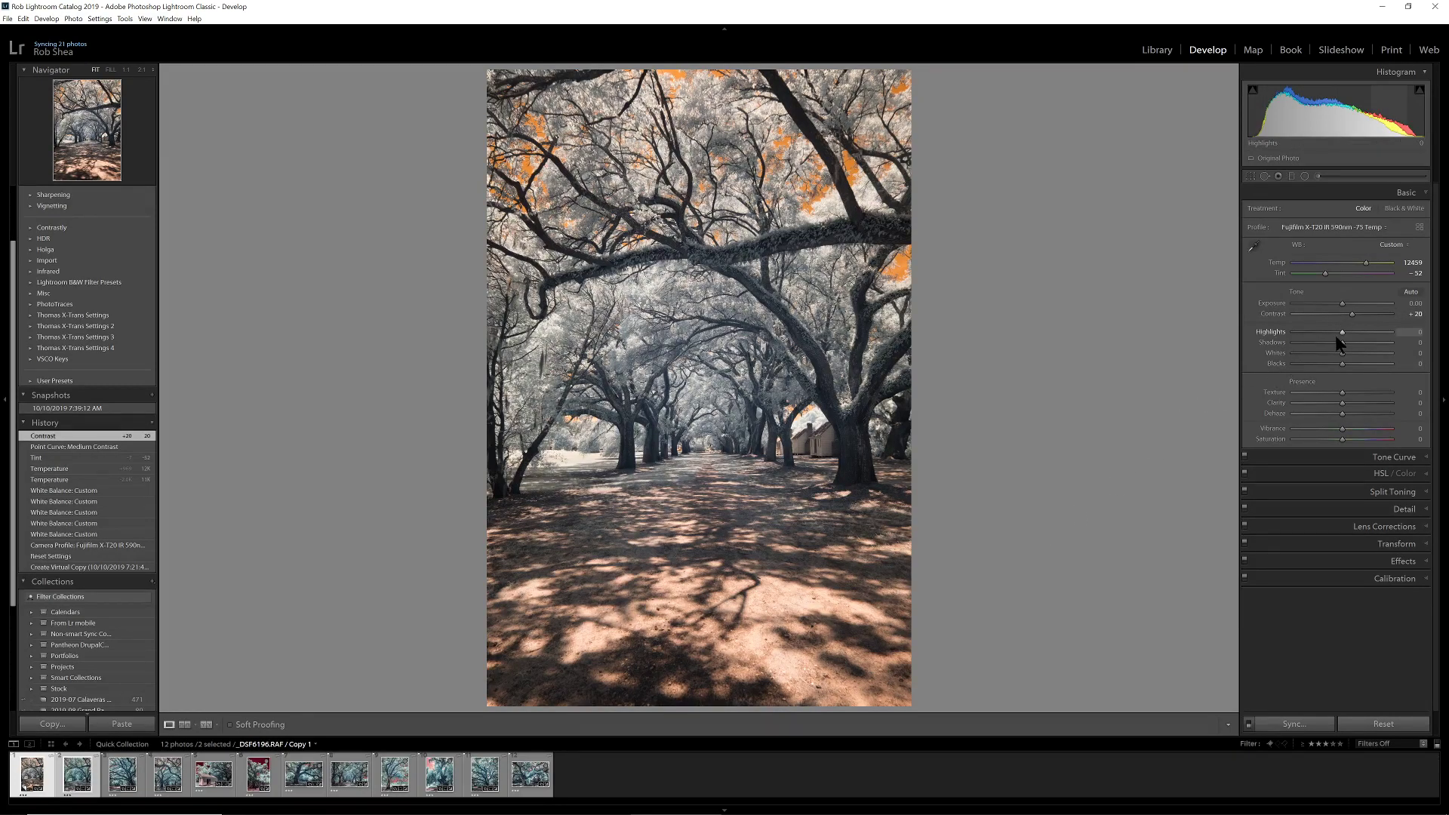
pyautogui.moveTo(1343, 333); pyautogui.dragTo(1405, 345)
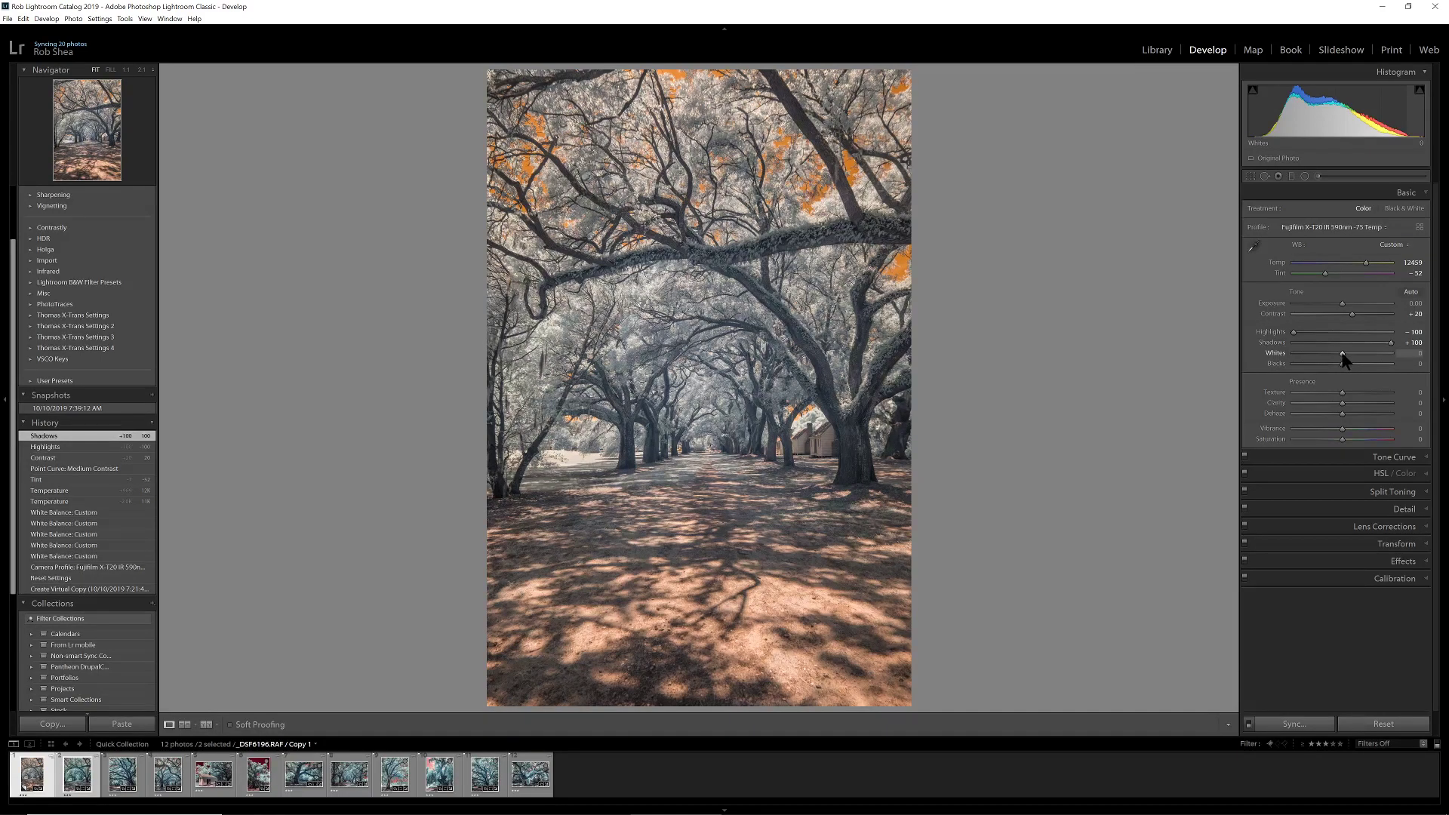
pyautogui.moveTo(1341, 353); pyautogui.dragTo(1357, 352)
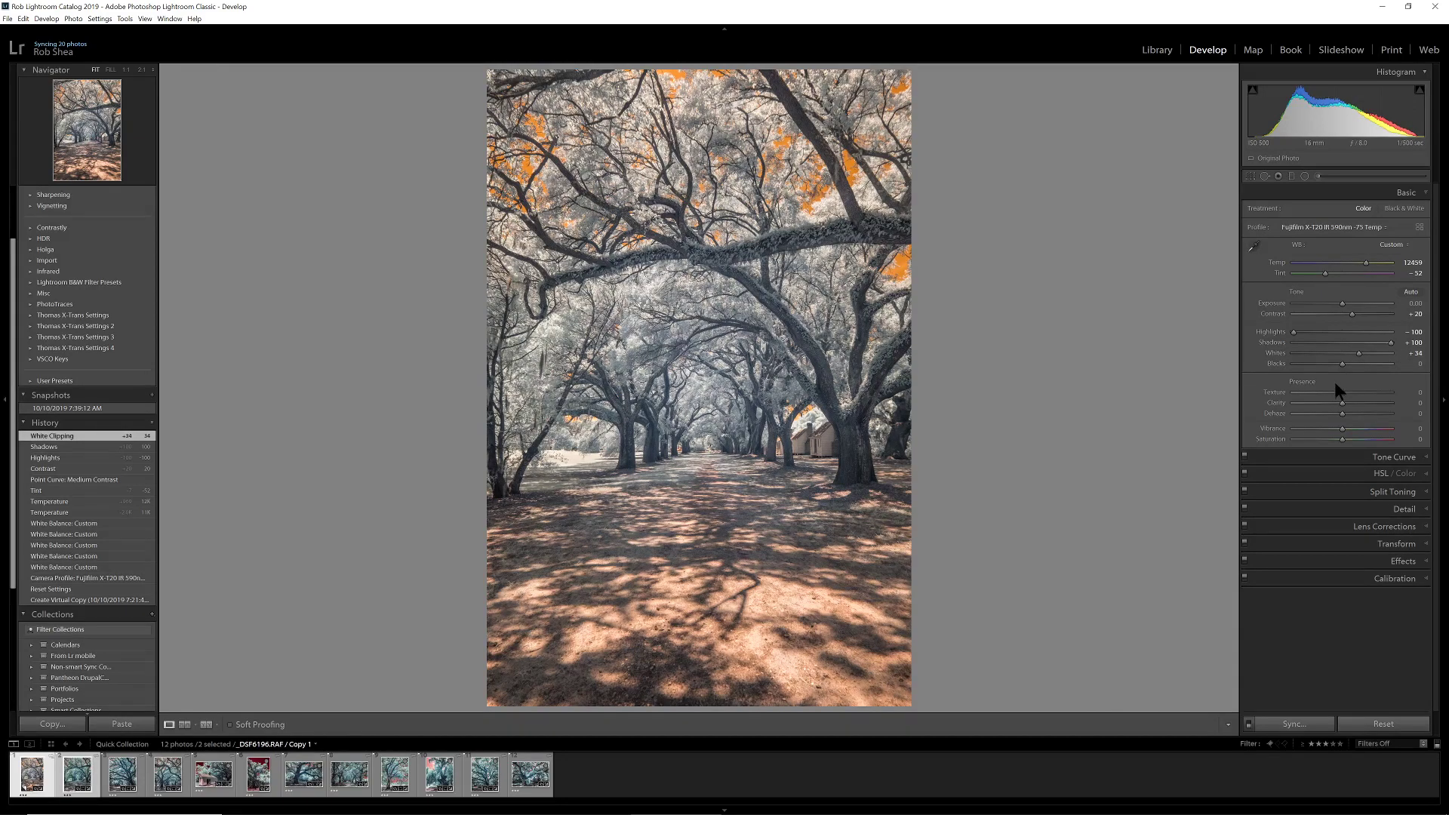
pyautogui.moveTo(1339, 364); pyautogui.dragTo(1329, 364)
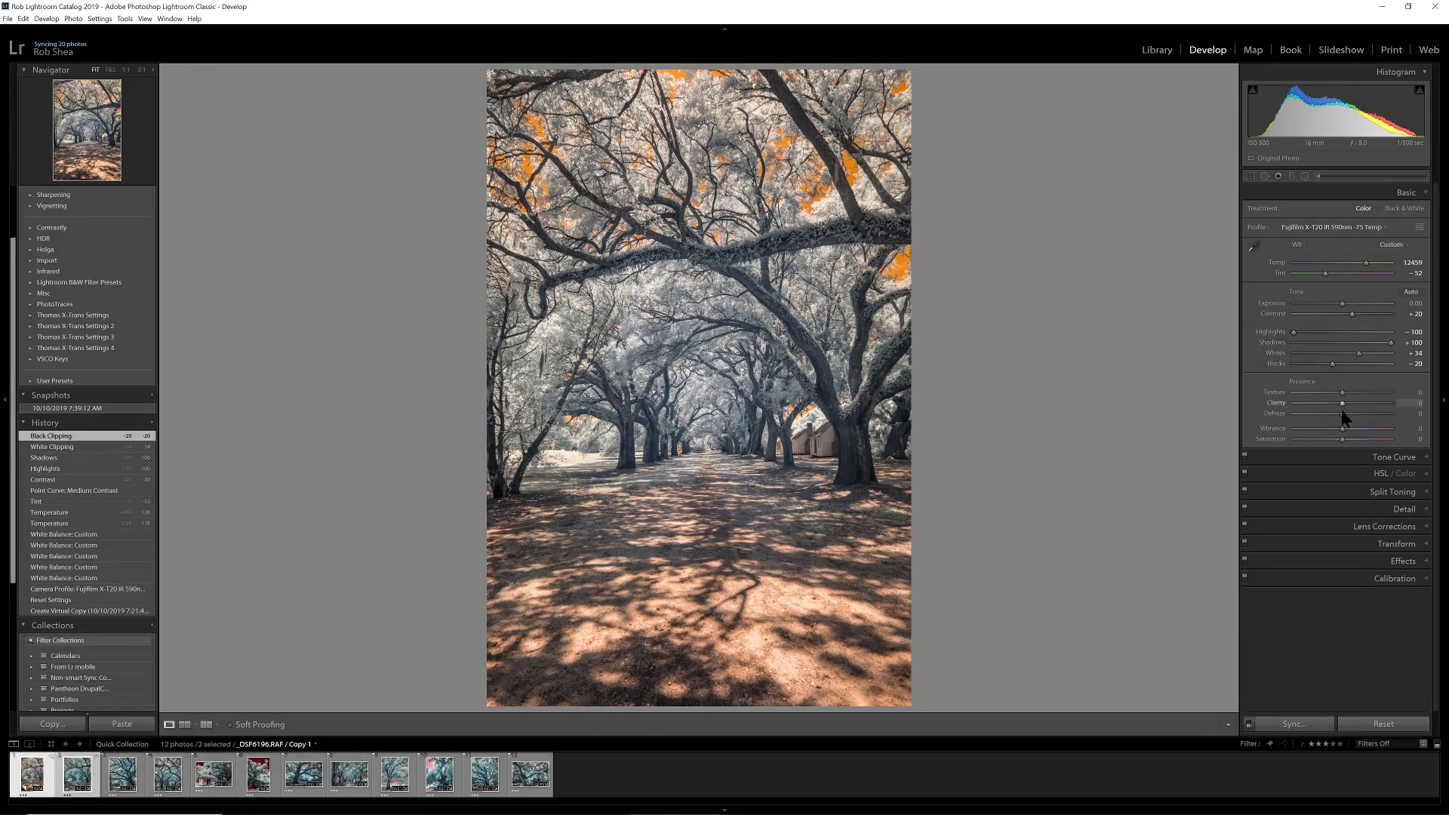
# Step: Raise Texture to +15 to bring out the oak foliage detail
pyautogui.moveTo(1341, 394); pyautogui.dragTo(1348, 414)
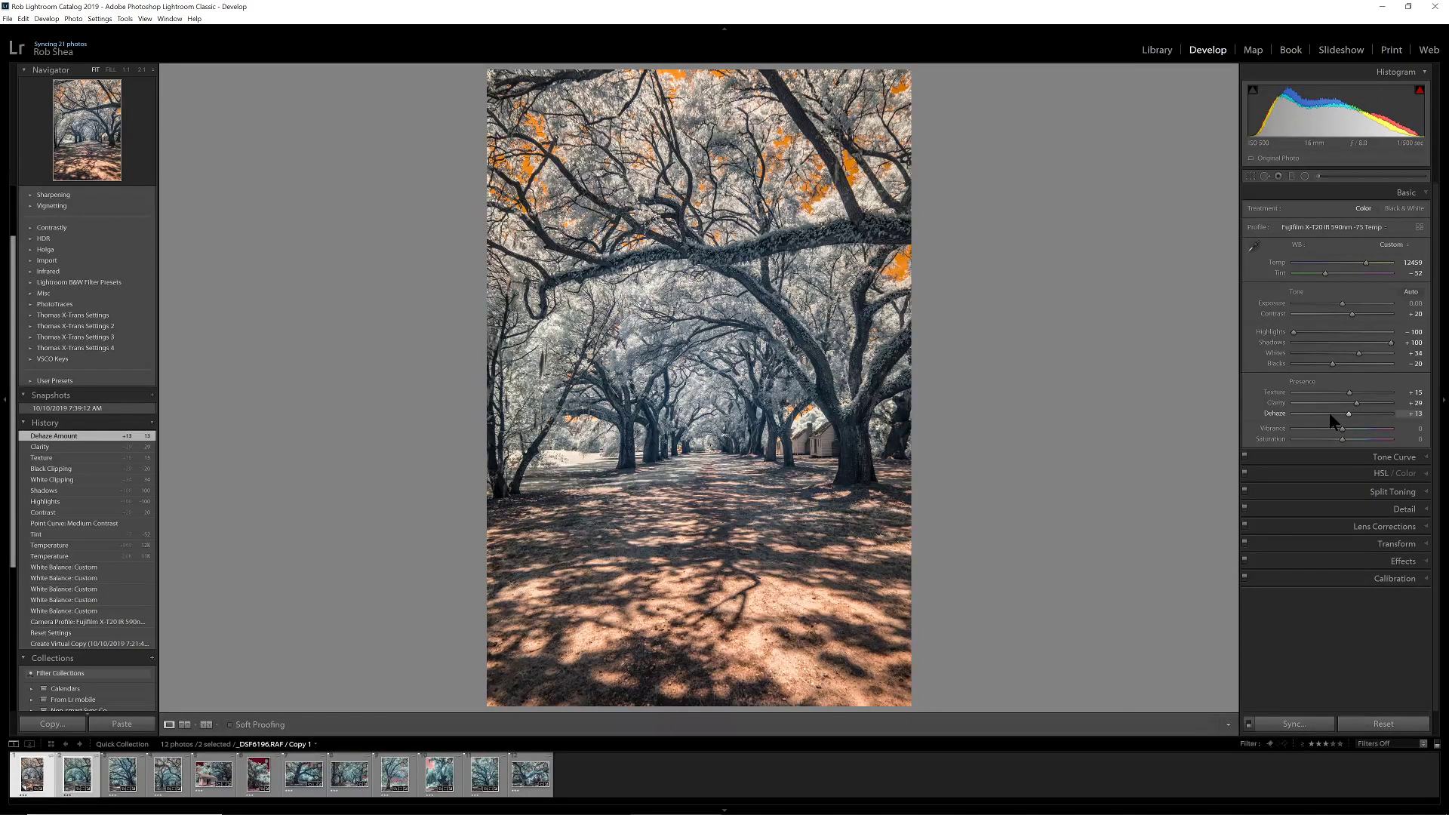
# Step: Crop the photo to a 4 x 5 / 8 x 10 ratio, reposition it and apply
pyautogui.press('r')
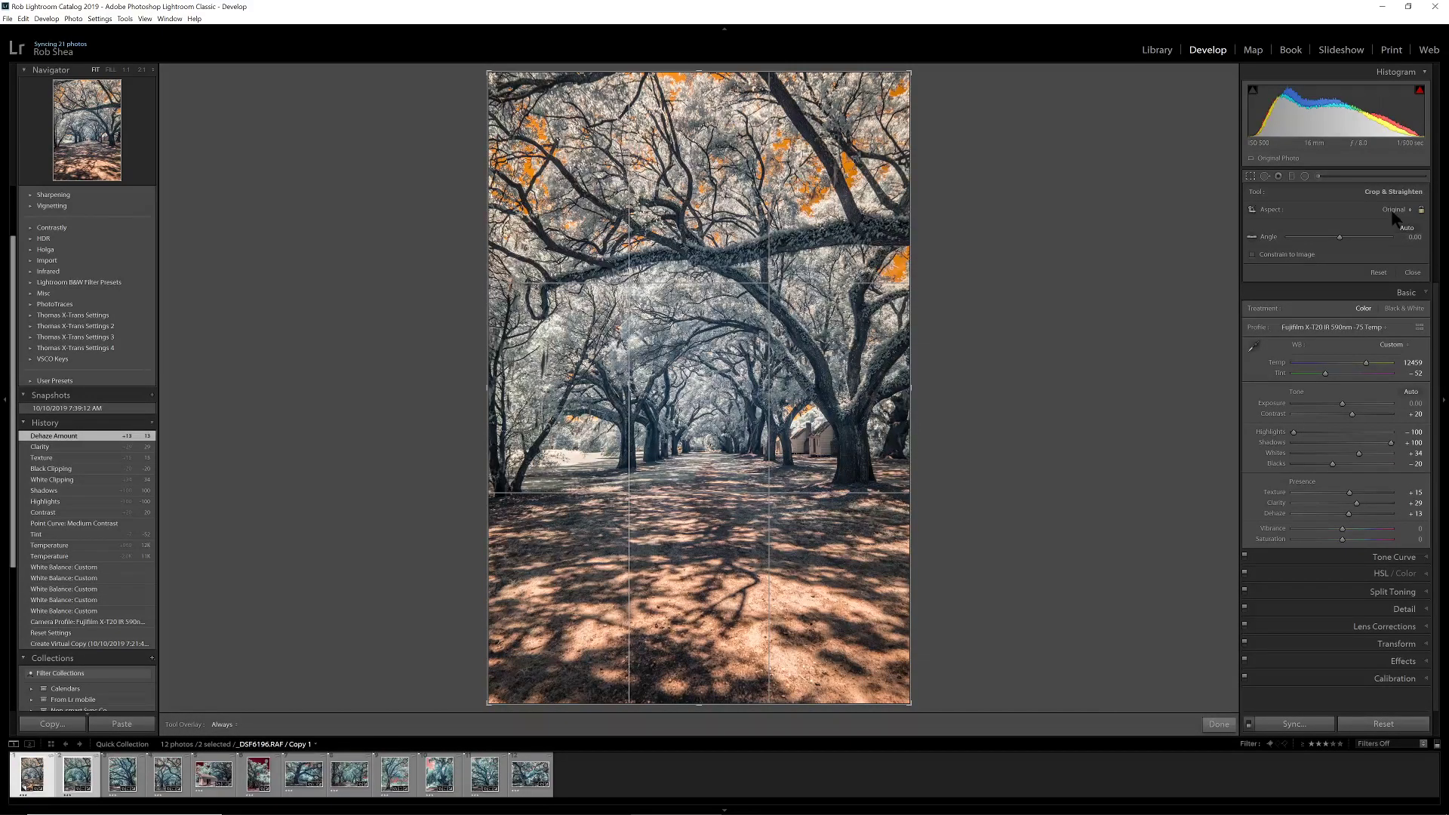
pyautogui.click(1393, 210)
pyautogui.click(1364, 270)
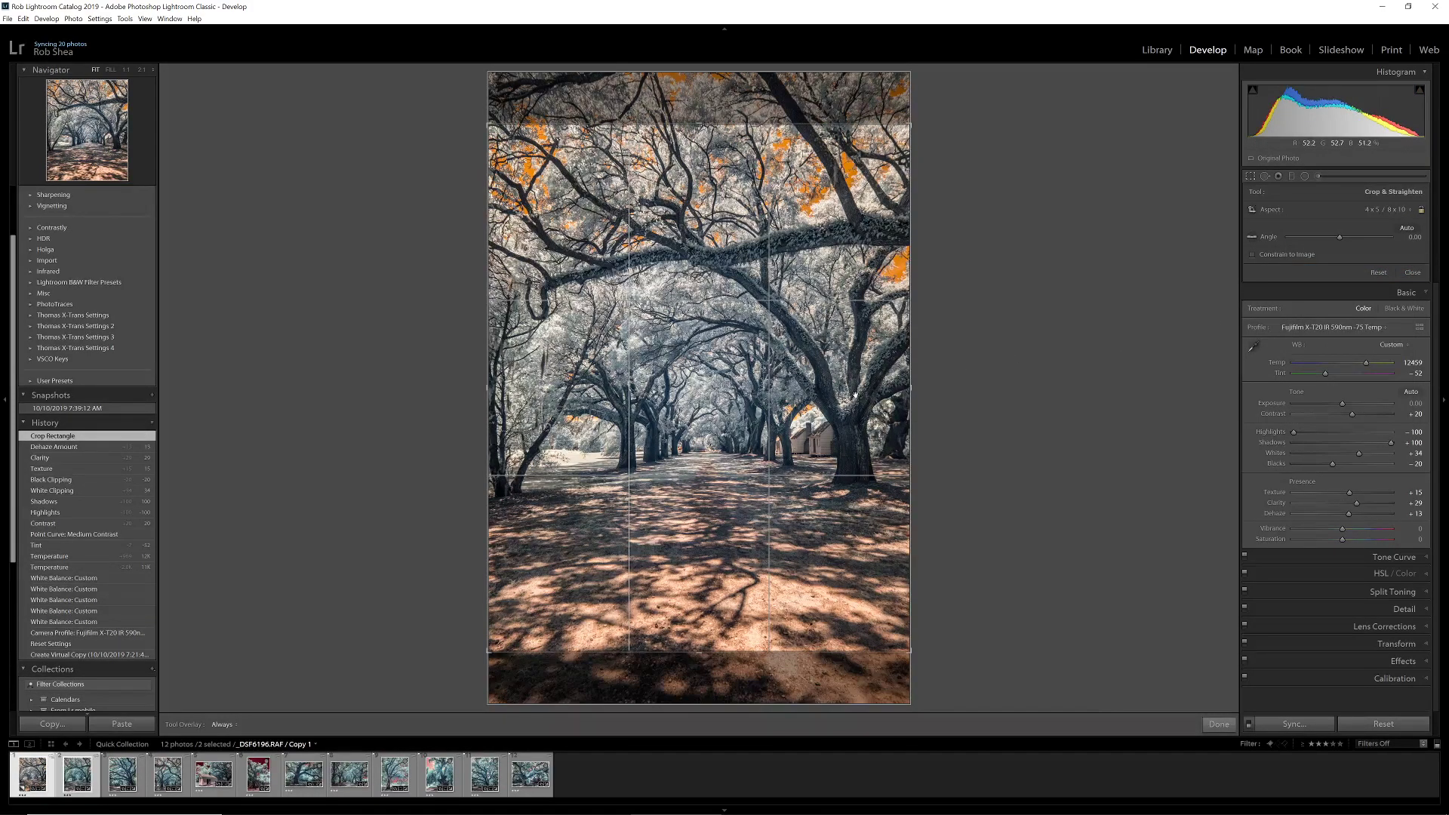
pyautogui.moveTo(855, 393); pyautogui.dragTo(830, 417)
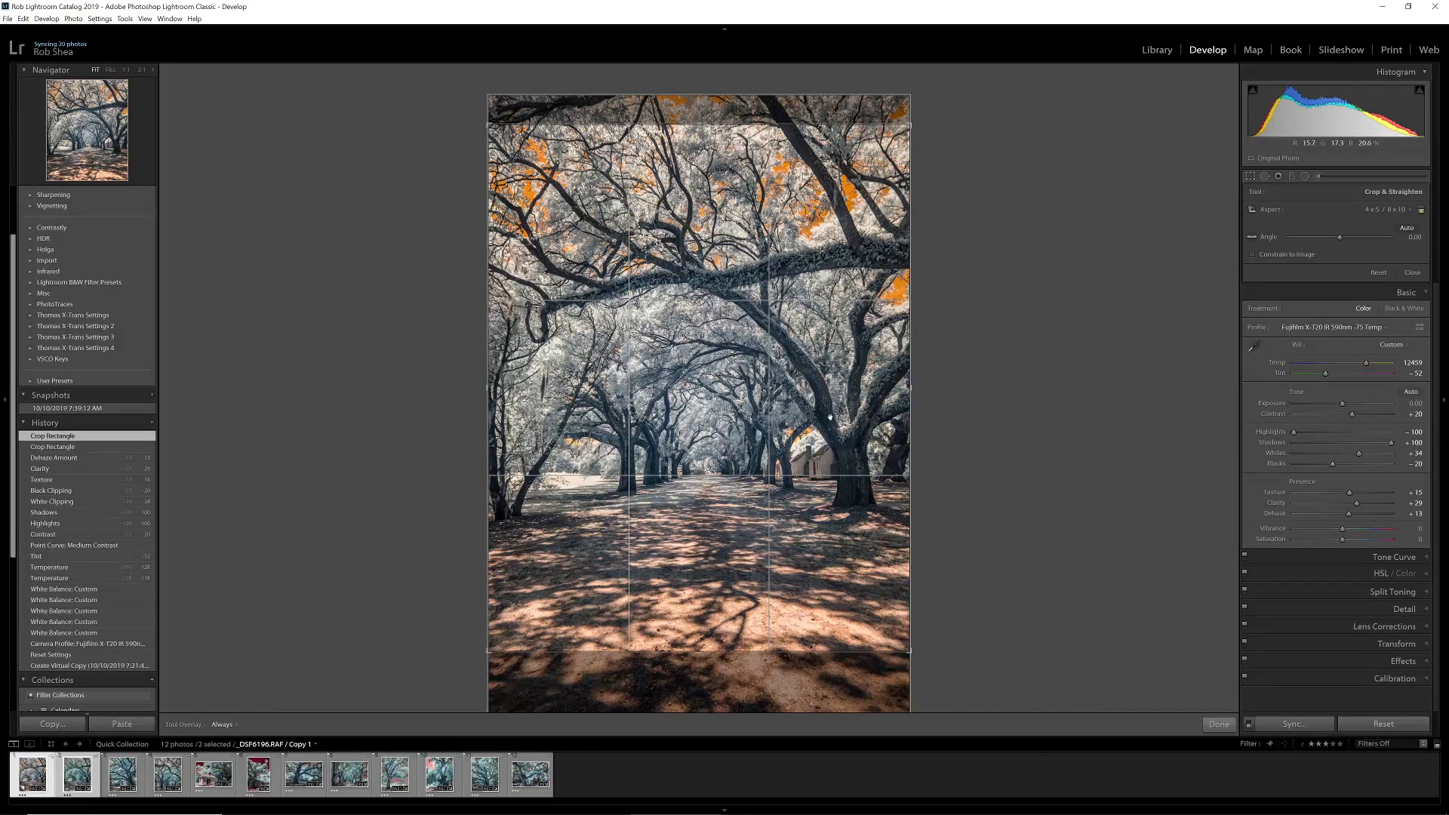
pyautogui.press('Return')
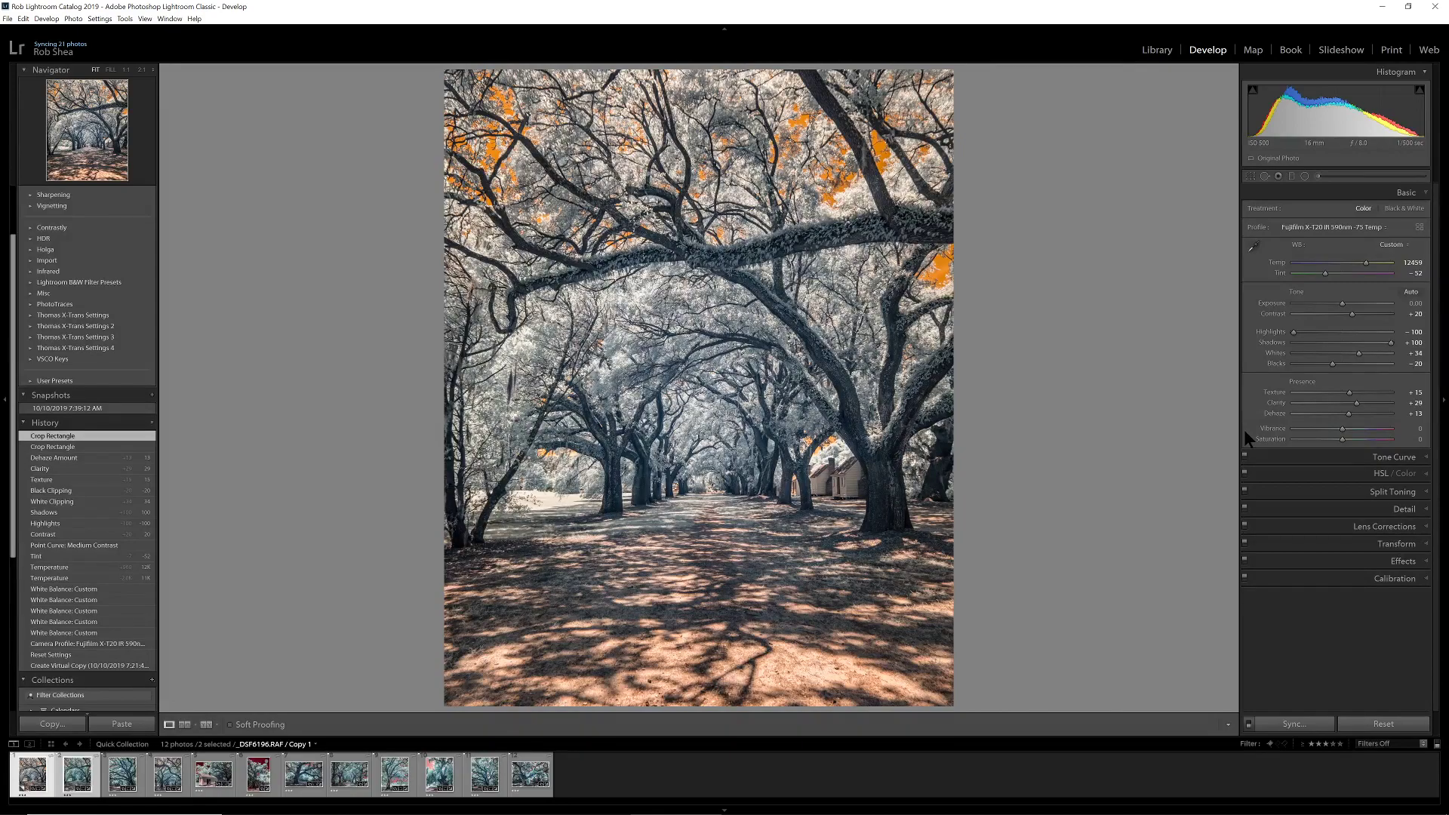
# Step: Shift the Orange hue to −100 in HSL Hue using the targeted adjustment tool on the foliage
pyautogui.click(1384, 473)
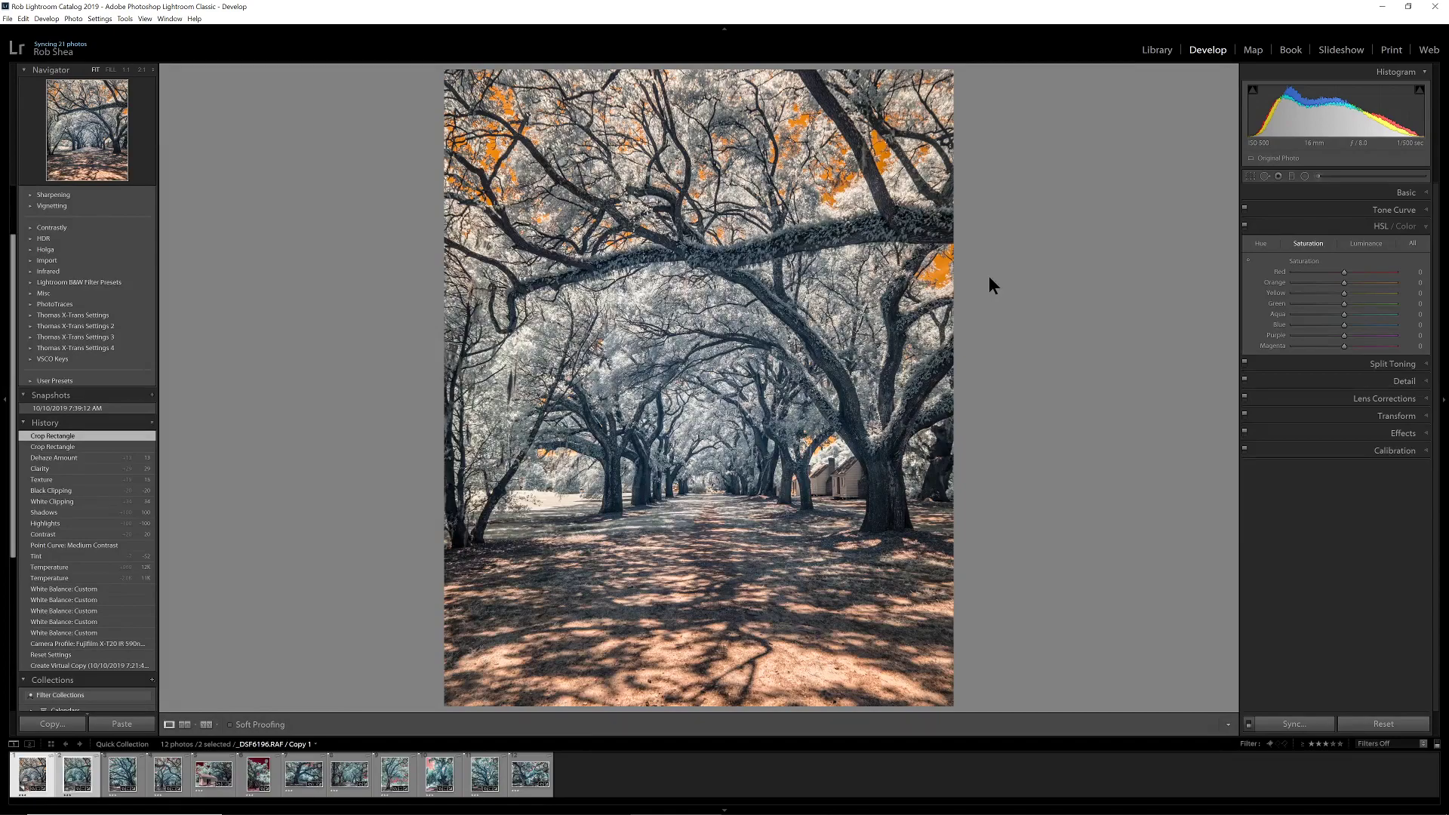
pyautogui.click(1260, 240)
pyautogui.click(1247, 257)
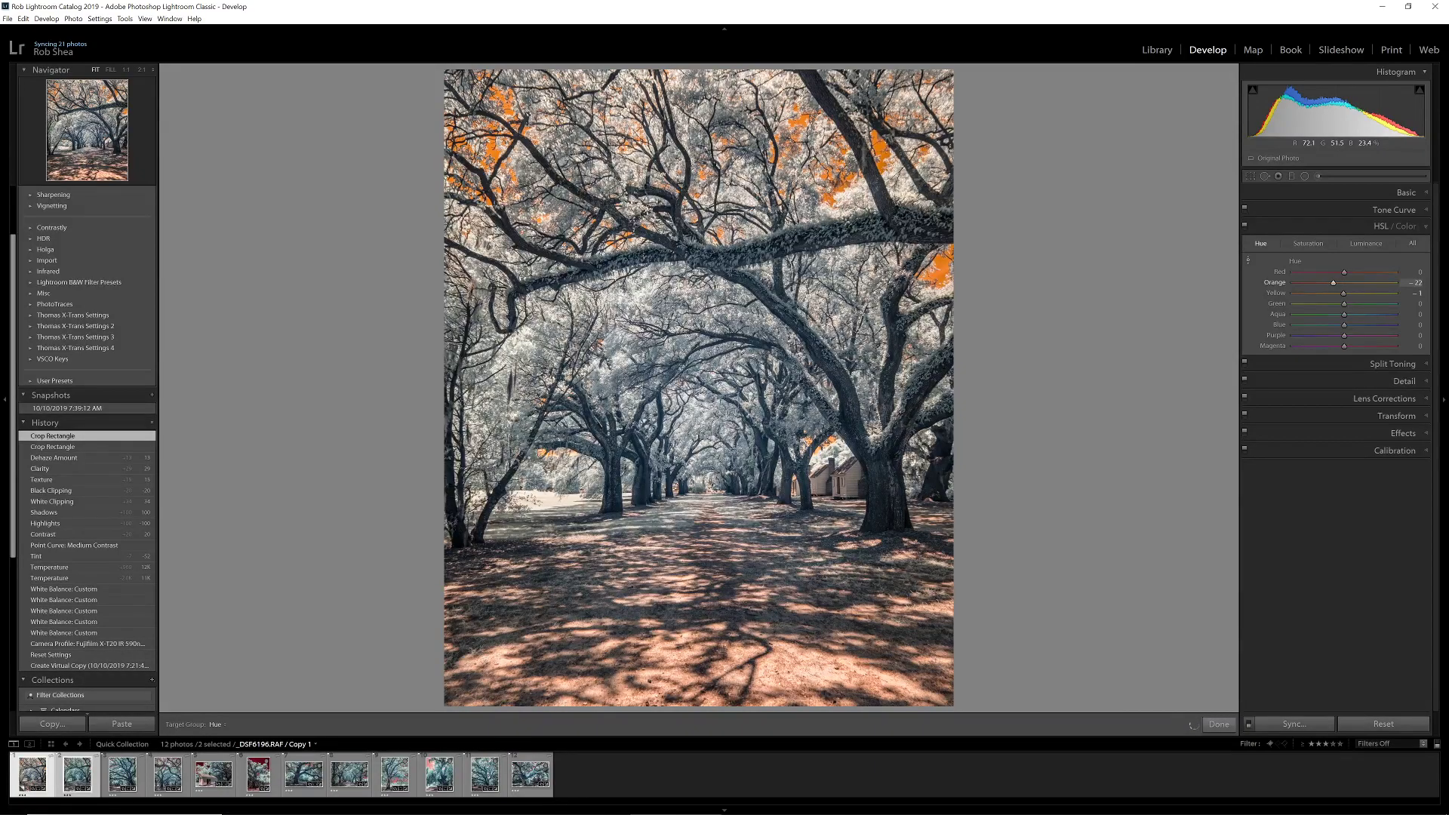
pyautogui.press('Down')
pyautogui.press('Down')
pyautogui.press('Down')
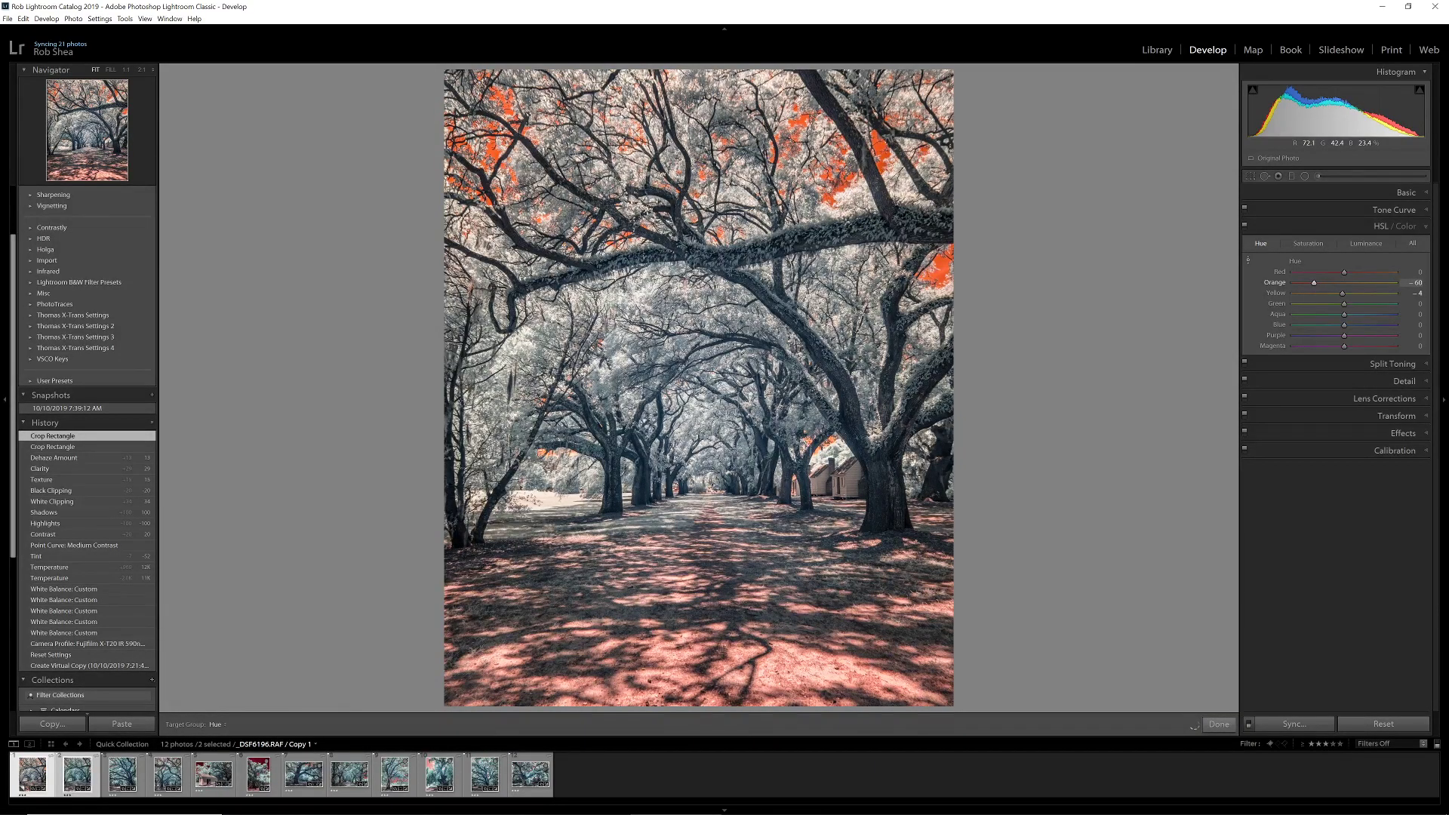
pyautogui.press('Down')
pyautogui.press('Down')
pyautogui.press('Down')
pyautogui.press('Down')
pyautogui.press('Down')
pyautogui.press('Down')
pyautogui.press('Down')
pyautogui.press('Down')
pyautogui.press('Down')
pyautogui.press('Down')
pyautogui.press('Down')
pyautogui.press('Down')
pyautogui.press('Down')
pyautogui.press('Down')
pyautogui.press('Down')
pyautogui.press('Down')
pyautogui.press('Down')
pyautogui.press('Down')
pyautogui.press('Down')
pyautogui.press('Down')
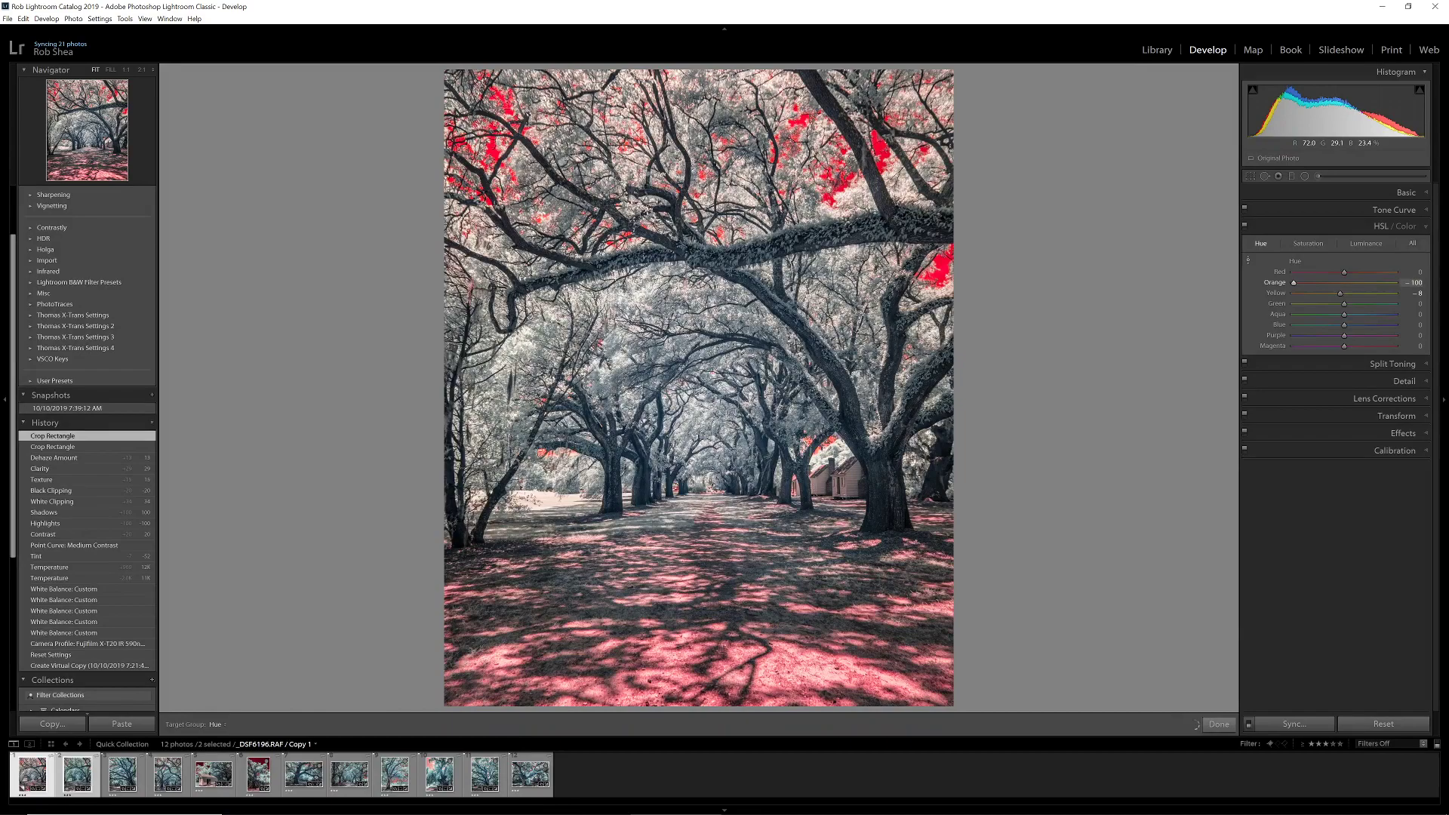
pyautogui.press('Up')
pyautogui.press('Up')
pyautogui.press('Up')
pyautogui.press('Up')
pyautogui.press('Up')
pyautogui.press('Up')
pyautogui.press('Up')
pyautogui.press('Up')
pyautogui.press('Up')
pyautogui.press('Up')
pyautogui.press('Up')
pyautogui.press('Up')
pyautogui.press('Up')
pyautogui.press('Up')
pyautogui.press('Up')
pyautogui.press('Up')
pyautogui.press('Up')
pyautogui.press('Up')
pyautogui.press('Up')
pyautogui.press('Up')
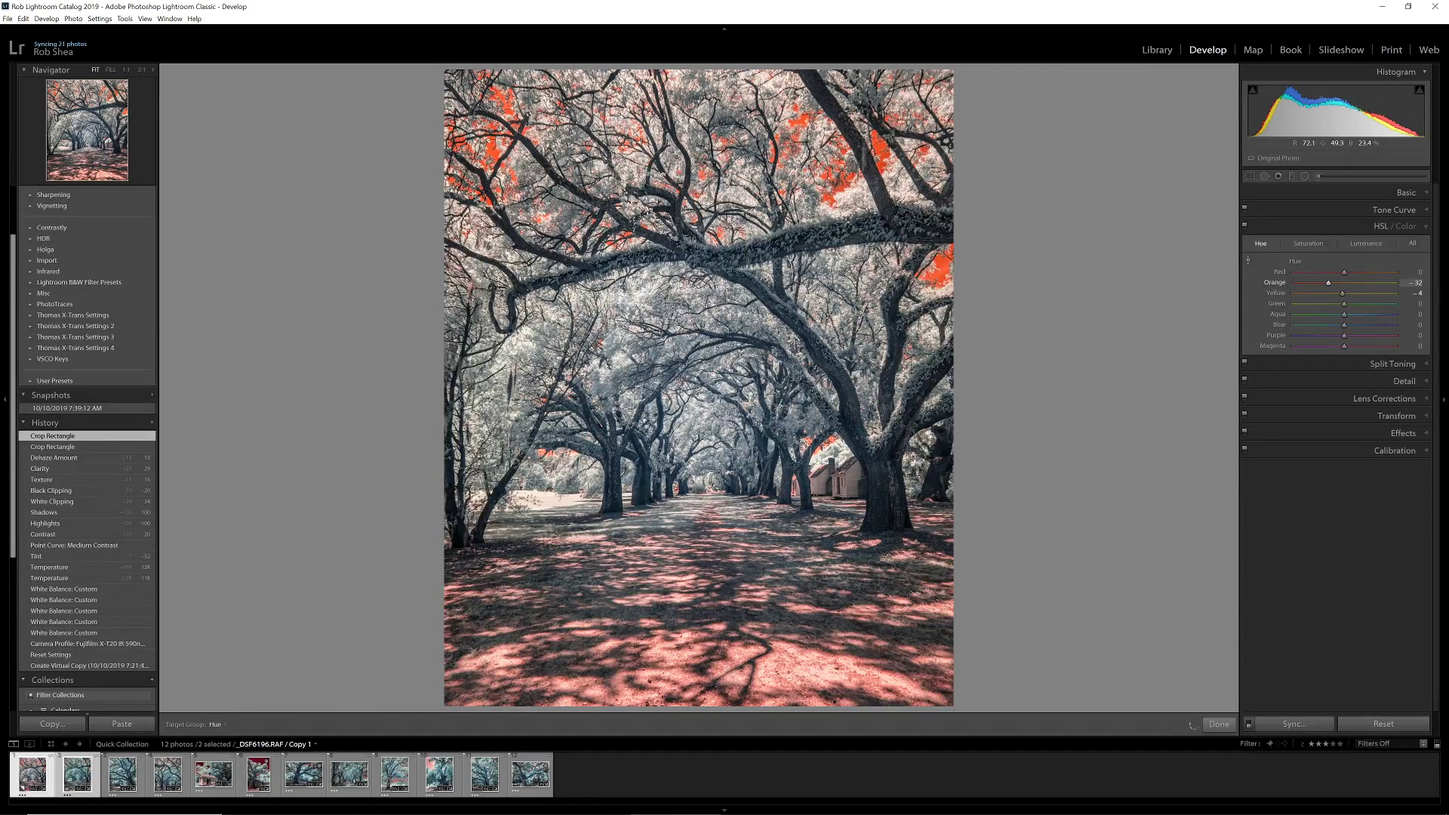
pyautogui.press('Up')
pyautogui.press('Up')
pyautogui.press('Up')
pyautogui.press('Up')
pyautogui.press('Up')
pyautogui.press('Up')
pyautogui.press('Up')
pyautogui.press('Up')
pyautogui.press('Up')
pyautogui.press('Up')
pyautogui.press('Up')
pyautogui.press('Up')
pyautogui.press('Up')
pyautogui.press('Up')
pyautogui.press('Up')
pyautogui.press('Up')
pyautogui.press('Up')
pyautogui.press('Up')
pyautogui.press('Up')
pyautogui.press('Up')
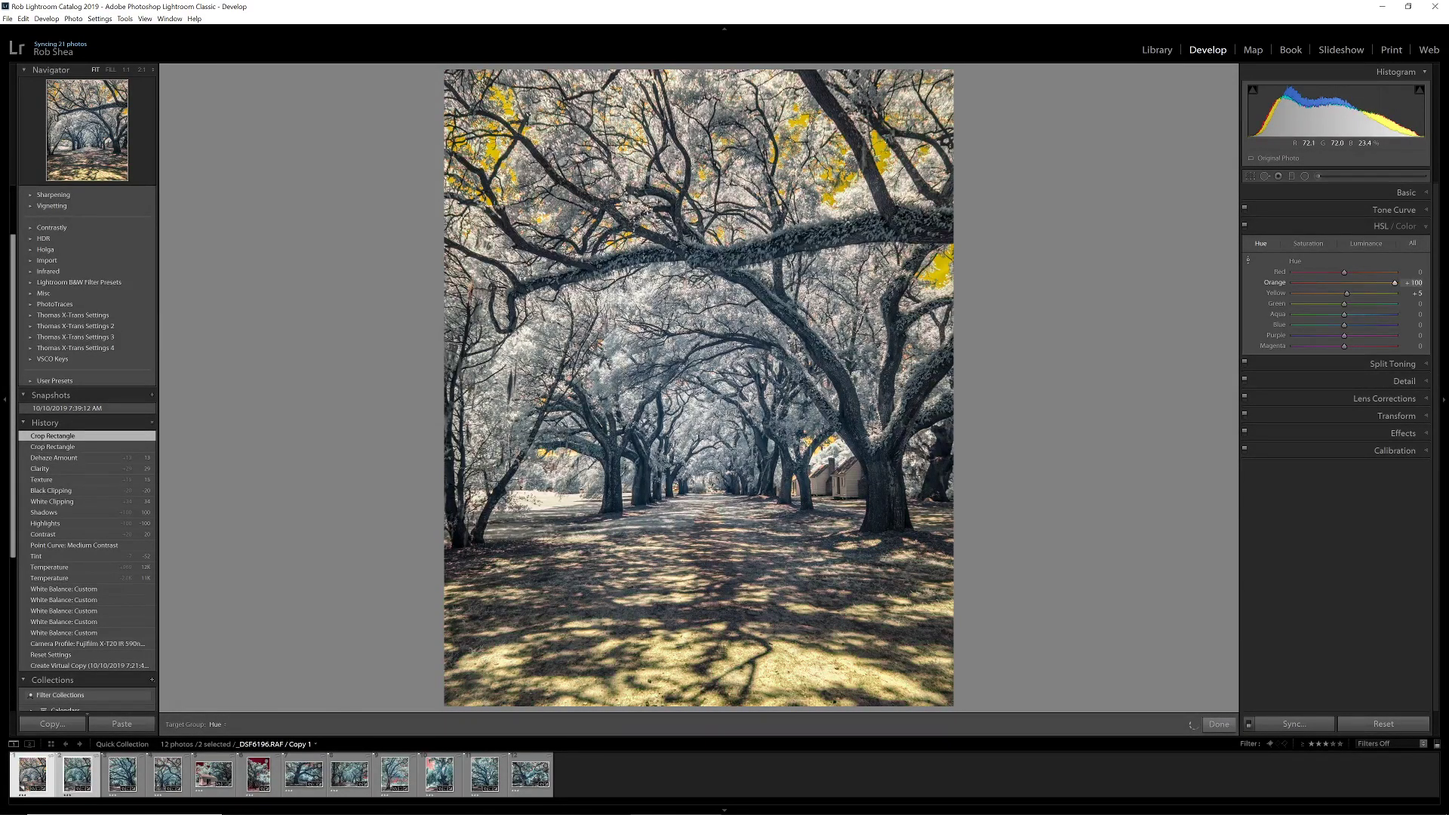
pyautogui.press('Up')
pyautogui.press('Up')
pyautogui.press('Up')
pyautogui.press('Up')
pyautogui.press('Up')
pyautogui.press('Up')
pyautogui.press('Up')
pyautogui.press('Up')
pyautogui.press('Up')
pyautogui.press('Up')
pyautogui.press('Down')
pyautogui.press('Down')
pyautogui.press('Down')
pyautogui.press('Down')
pyautogui.press('Down')
pyautogui.press('Down')
pyautogui.press('Down')
pyautogui.press('Down')
pyautogui.press('Down')
pyautogui.press('Down')
pyautogui.press('Down')
pyautogui.press('Down')
pyautogui.press('Down')
pyautogui.press('Down')
pyautogui.press('Down')
pyautogui.press('Down')
pyautogui.press('Down')
pyautogui.press('Down')
pyautogui.press('Down')
pyautogui.press('Down')
pyautogui.press('Down')
pyautogui.press('Down')
pyautogui.press('Down')
pyautogui.press('Down')
pyautogui.press('Down')
pyautogui.press('Down')
pyautogui.press('Down')
pyautogui.press('Down')
pyautogui.press('Down')
pyautogui.press('Down')
pyautogui.press('Down')
pyautogui.press('Down')
pyautogui.press('Down')
pyautogui.press('Down')
pyautogui.press('Down')
pyautogui.press('Down')
pyautogui.press('Down')
pyautogui.press('Down')
pyautogui.press('Down')
pyautogui.press('Down')
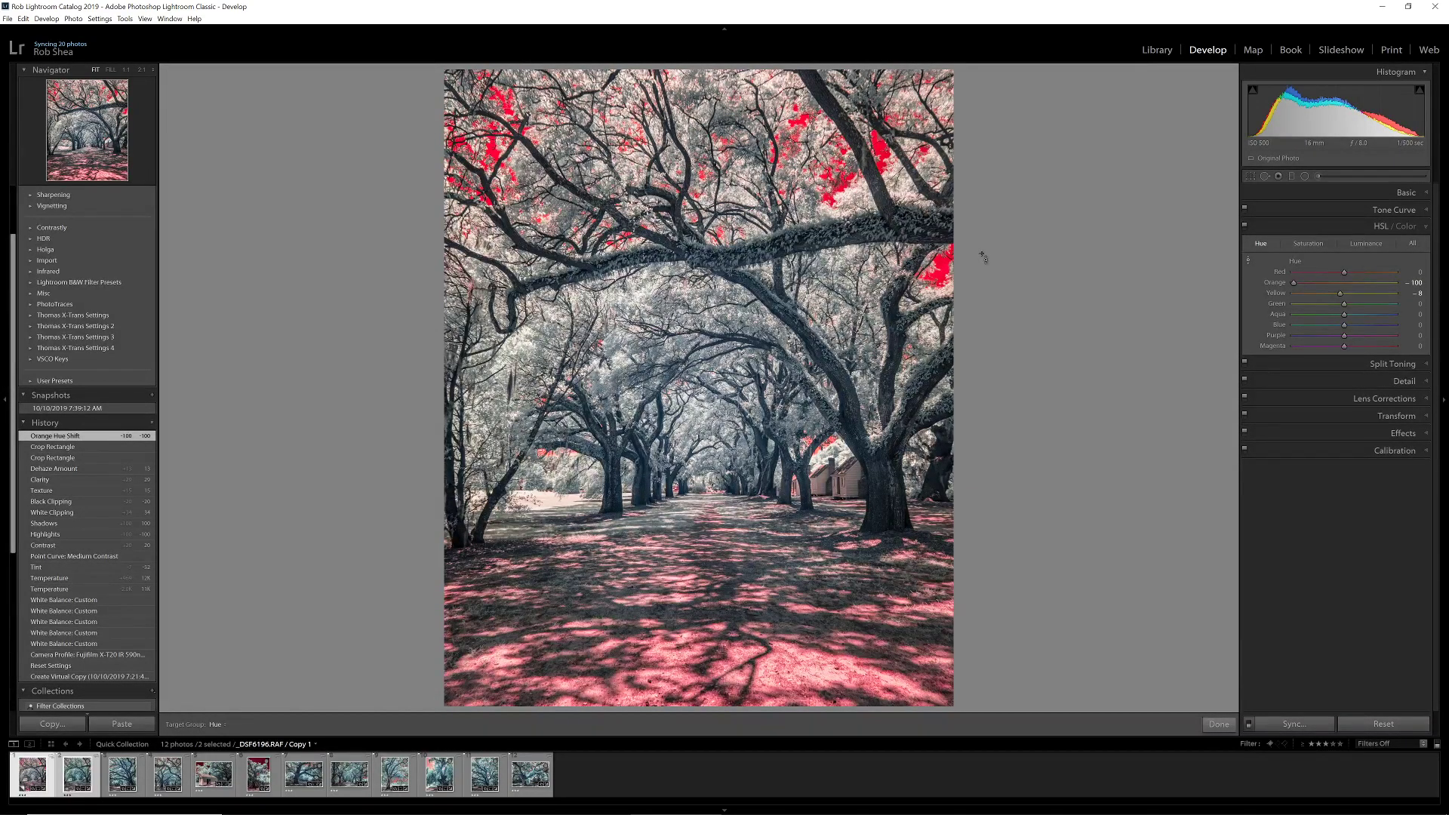
# Step: Drag on the red foliage in HSL Saturation until Orange reads −49
pyautogui.click(1306, 243)
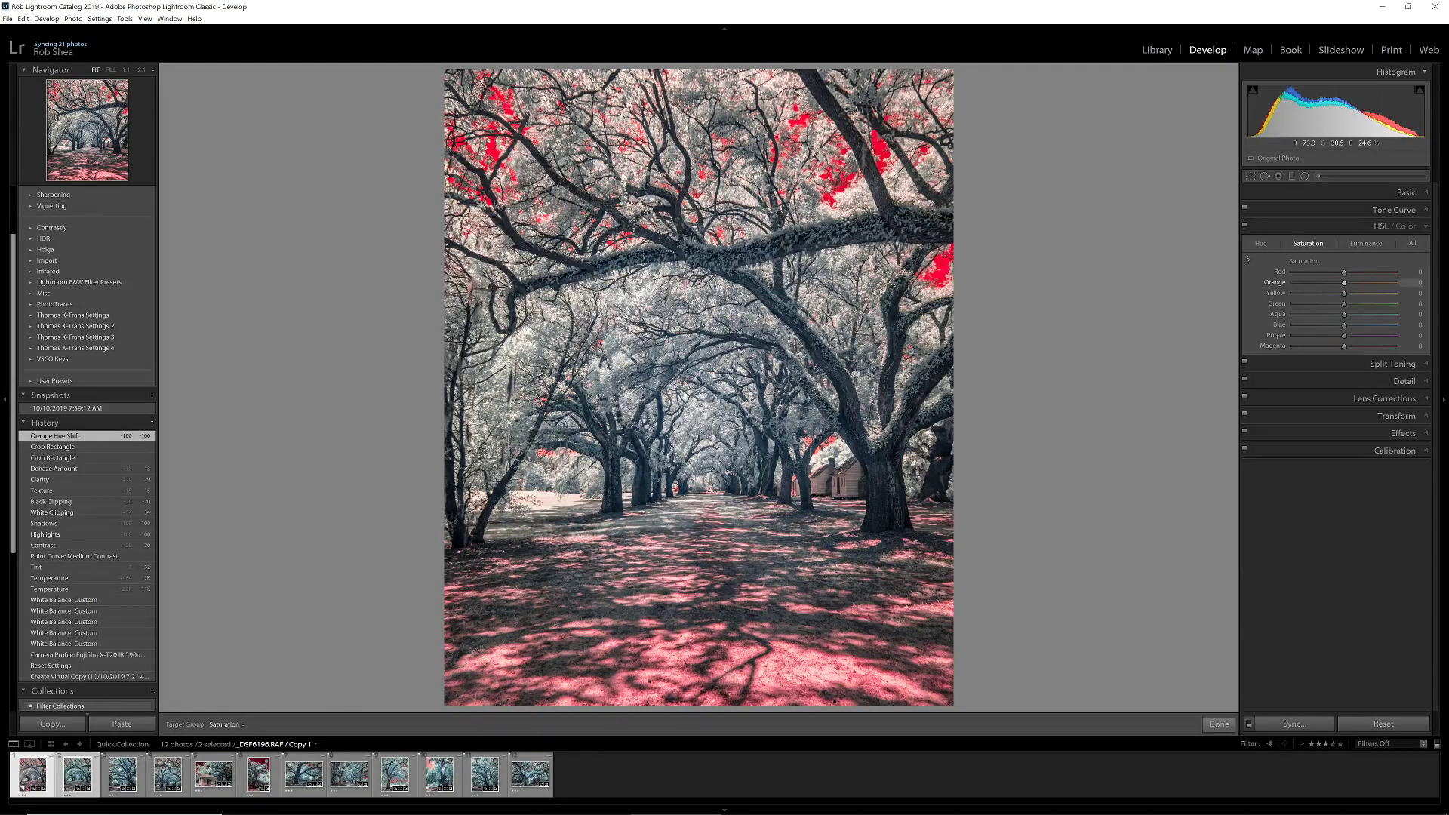
pyautogui.moveTo(935, 273); pyautogui.dragTo(940, 280)
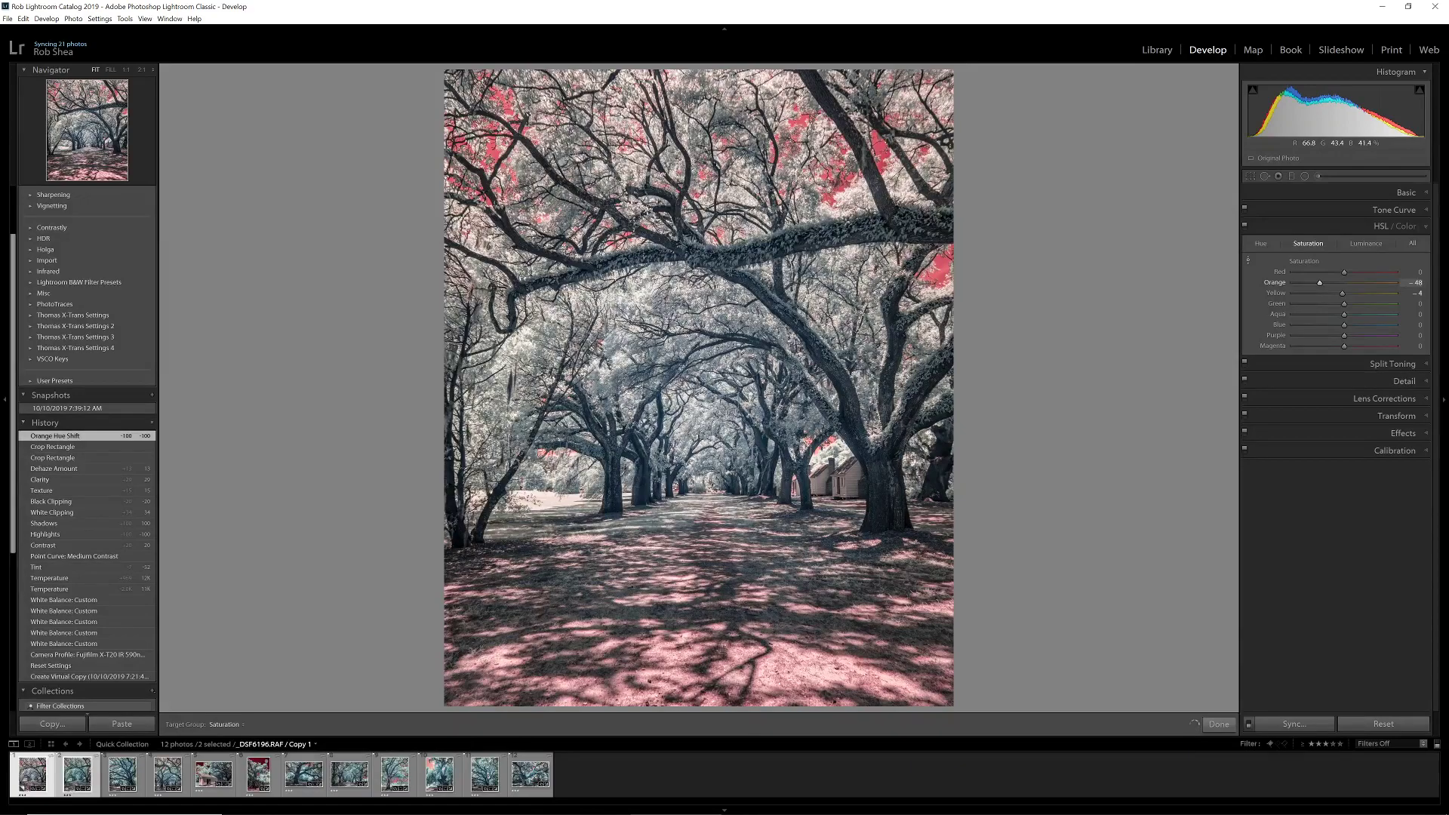
pyautogui.moveTo(945, 265); pyautogui.dragTo(945, 264)
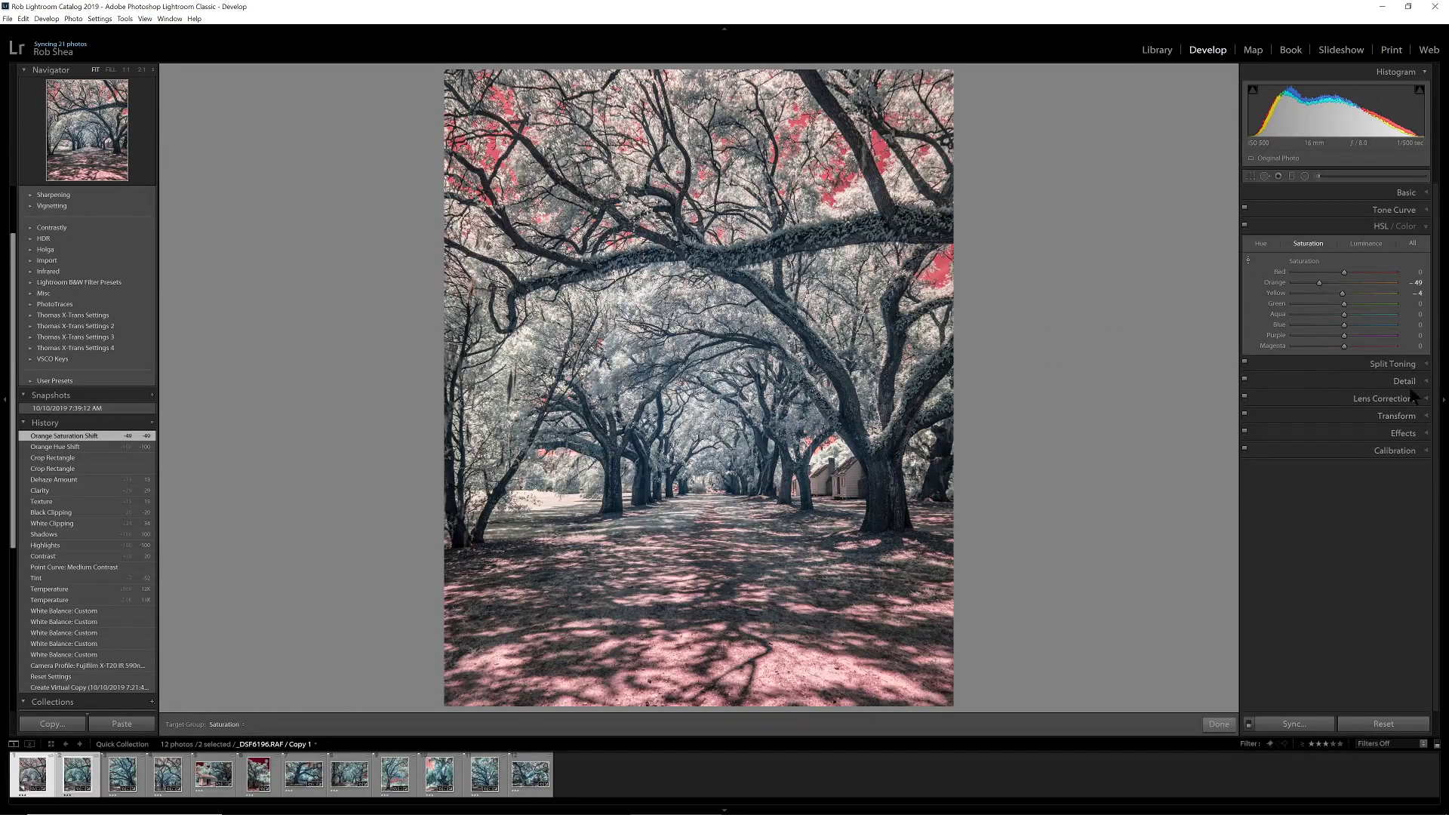
# Step: Expand the Split Toning panel, collapsing HSL / Color
pyautogui.click(1388, 366)
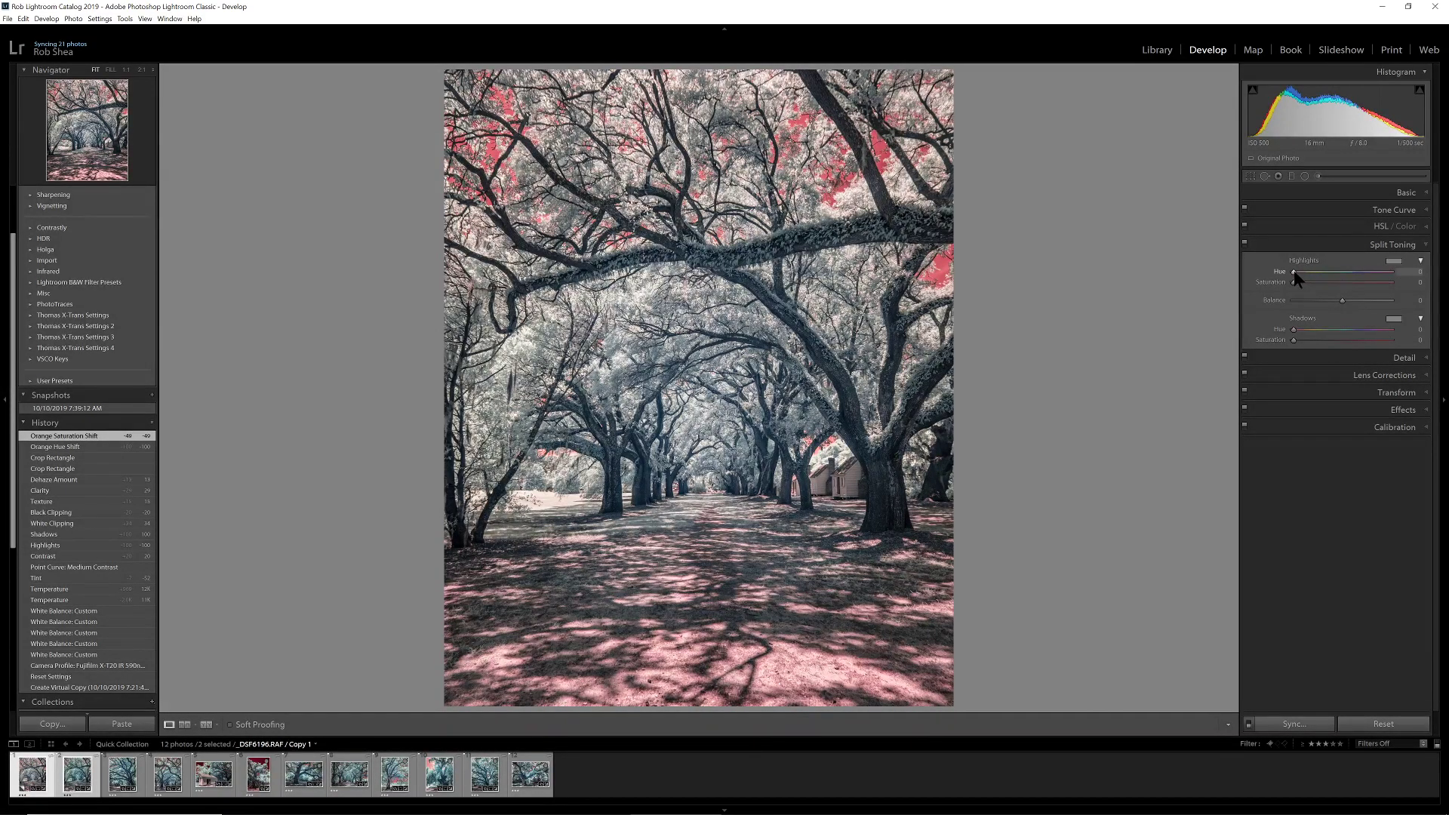
# Step: Set the Split Toning highlights tint to teal at Hue 180, Saturation 25
pyautogui.click(1392, 261)
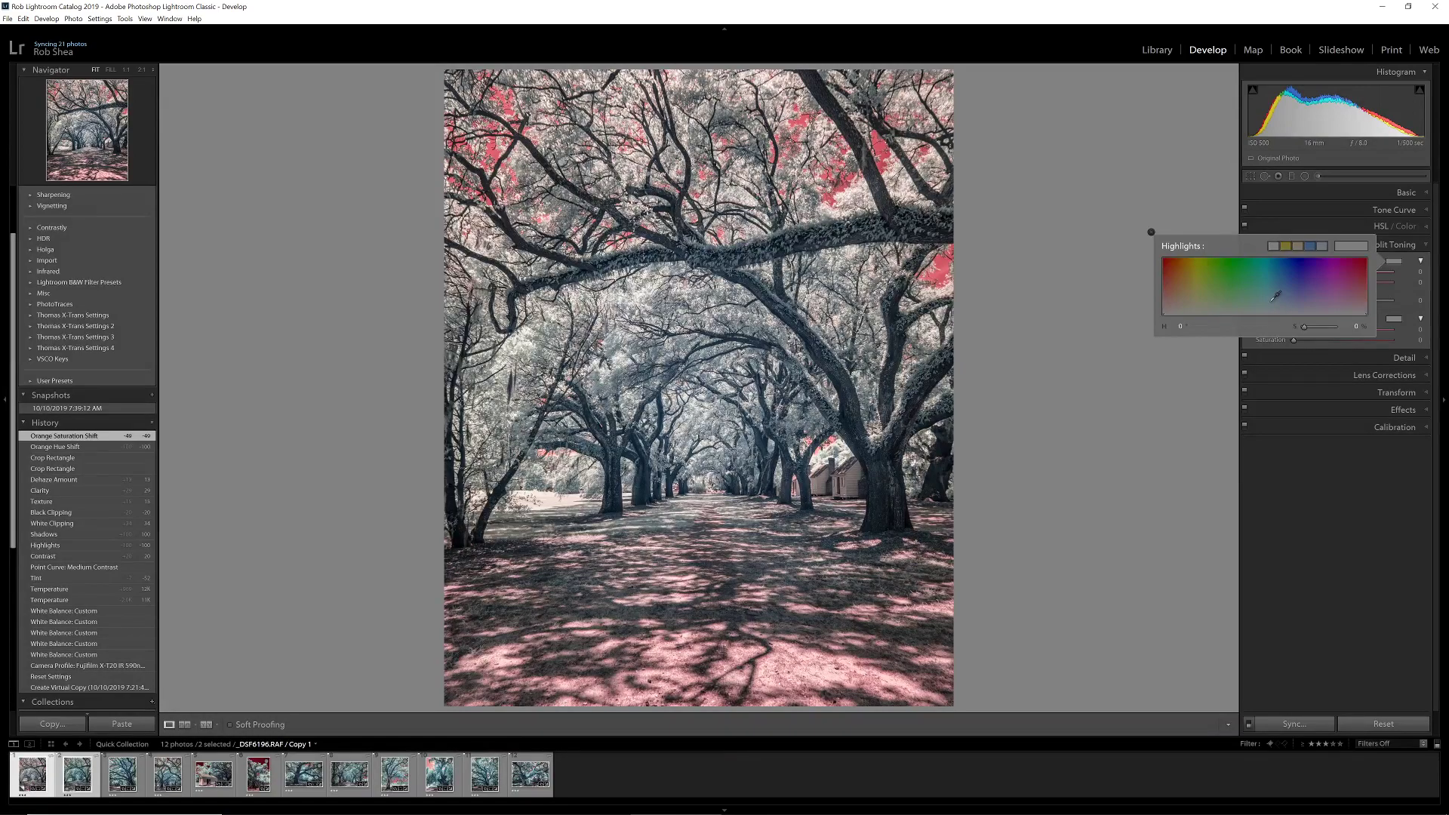
pyautogui.moveTo(1261, 292)
pyautogui.mouseDown()
pyautogui.moveTo(1245, 290)
pyautogui.moveTo(1270, 290)
pyautogui.moveTo(1249, 268)
pyautogui.moveTo(1214, 304)
pyautogui.moveTo(1332, 291)
pyautogui.moveTo(1275, 291)
pyautogui.moveTo(1256, 266)
pyautogui.moveTo(1260, 310)
pyautogui.moveTo(1193, 299)
pyautogui.moveTo(1338, 298)
pyautogui.moveTo(1270, 293)
pyautogui.mouseUp()
pyautogui.click(1269, 296)
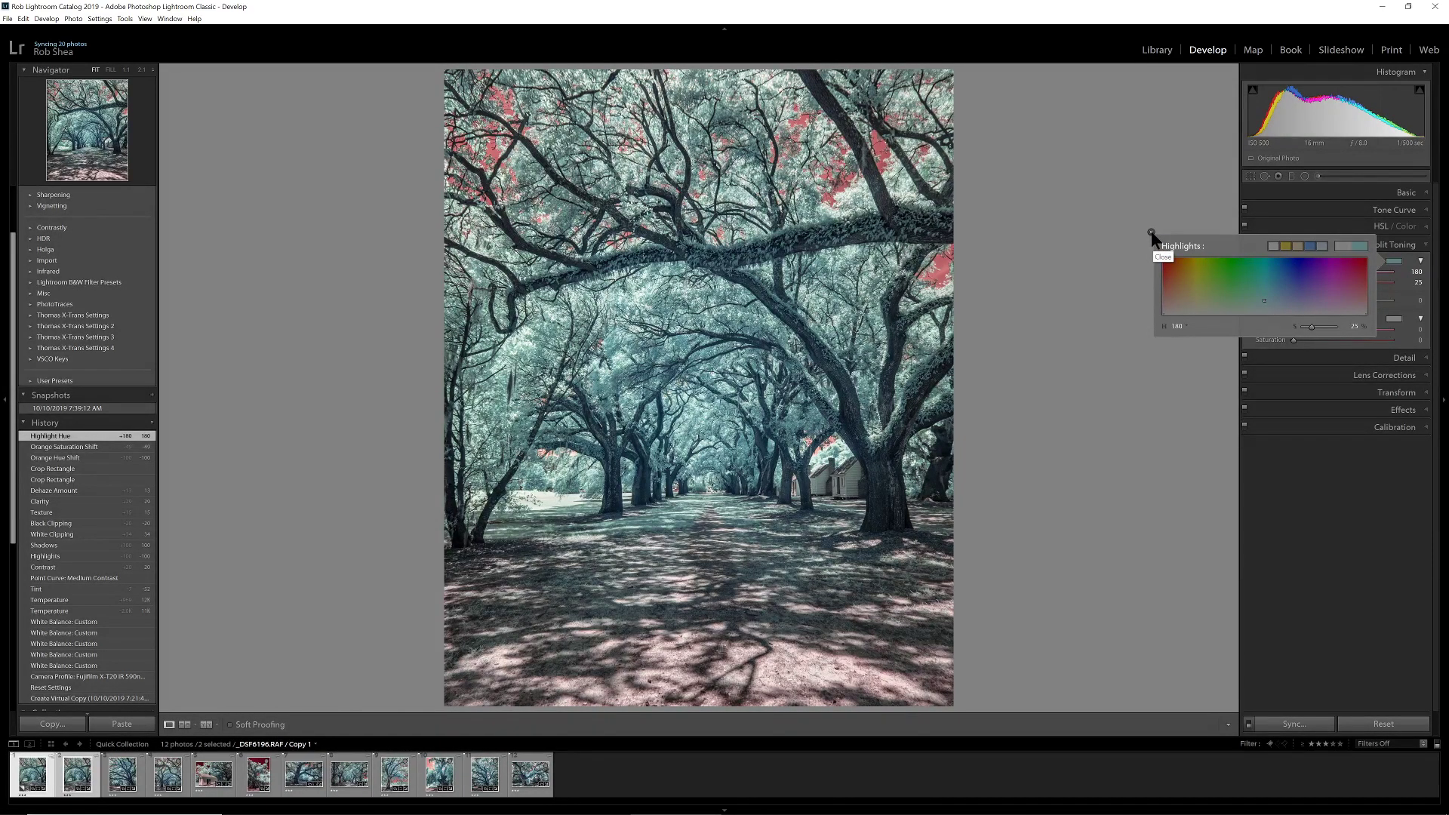
# Step: Close the Highlights colour picker, keeping the teal tint at Hue 180, Saturation 25
pyautogui.click(1151, 233)
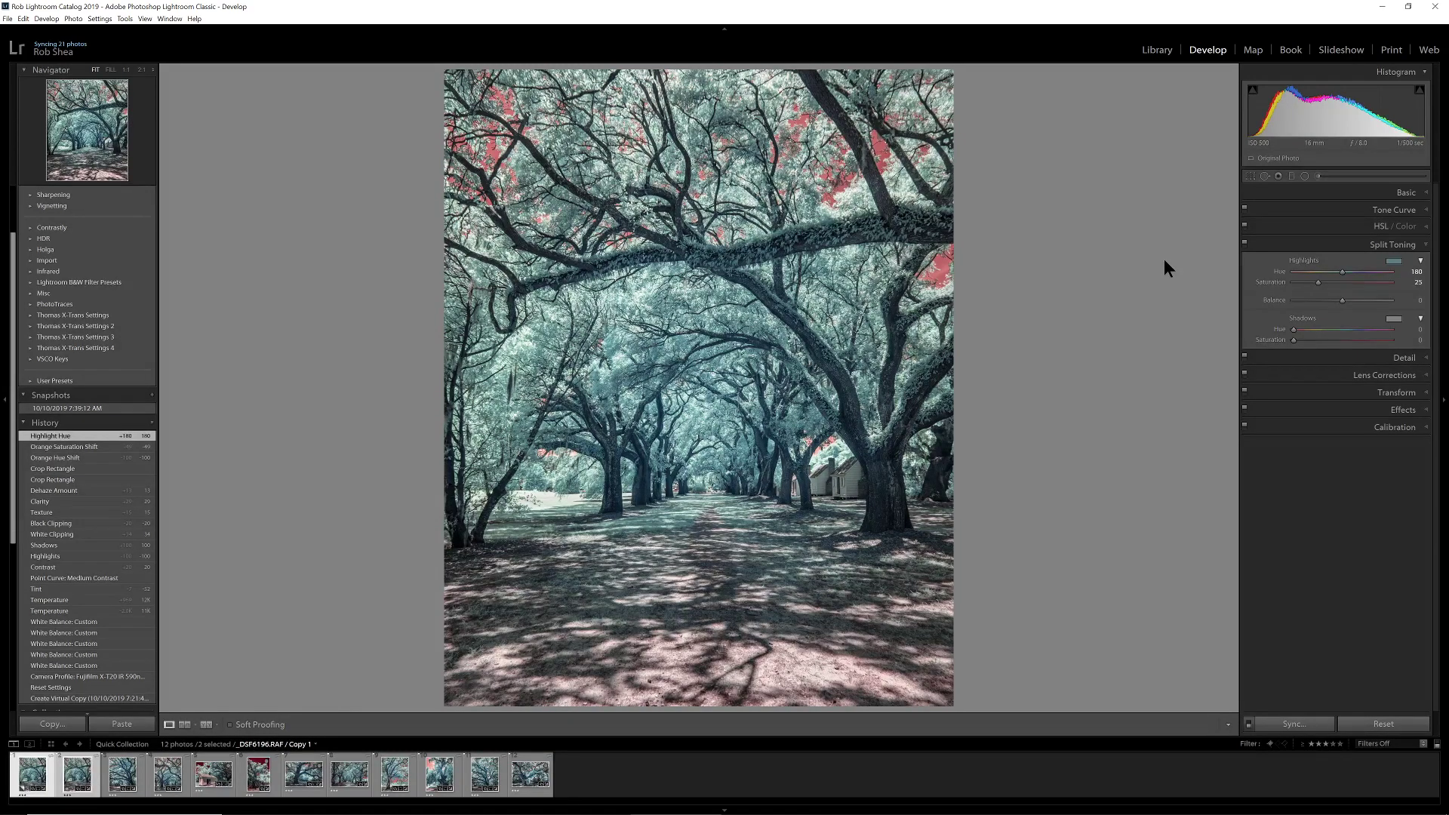
# Step: In the Detail panel, apply sharpening at Amount 50 with Masking 90 to restrict it to edges
pyautogui.click(1365, 360)
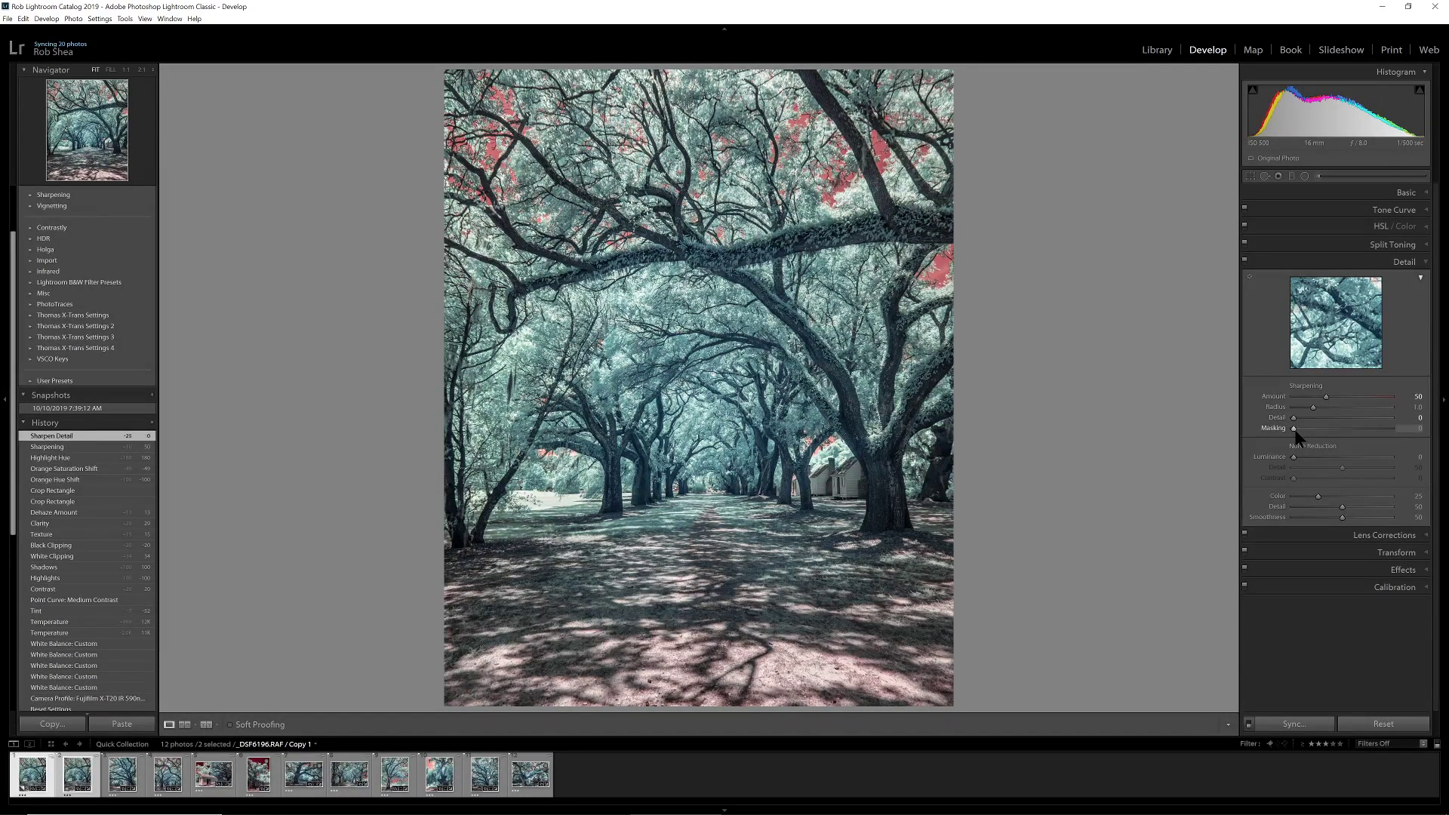
pyautogui.press('alt')
pyautogui.moveTo(1293, 429); pyautogui.dragTo(1381, 429)
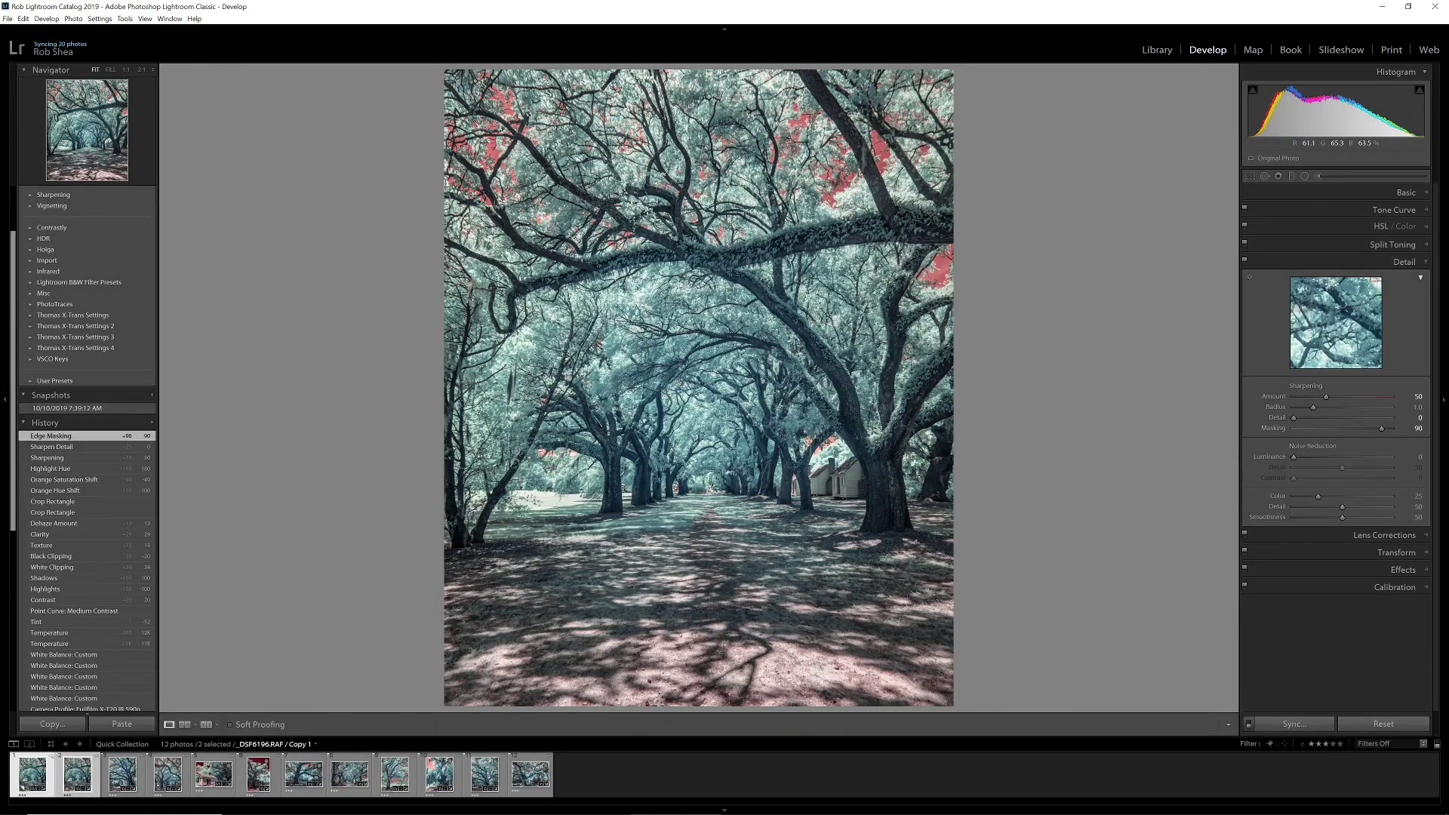
# Step: Switch to the Library Grid view showing all 12 Quick Collection photos
pyautogui.press('g')
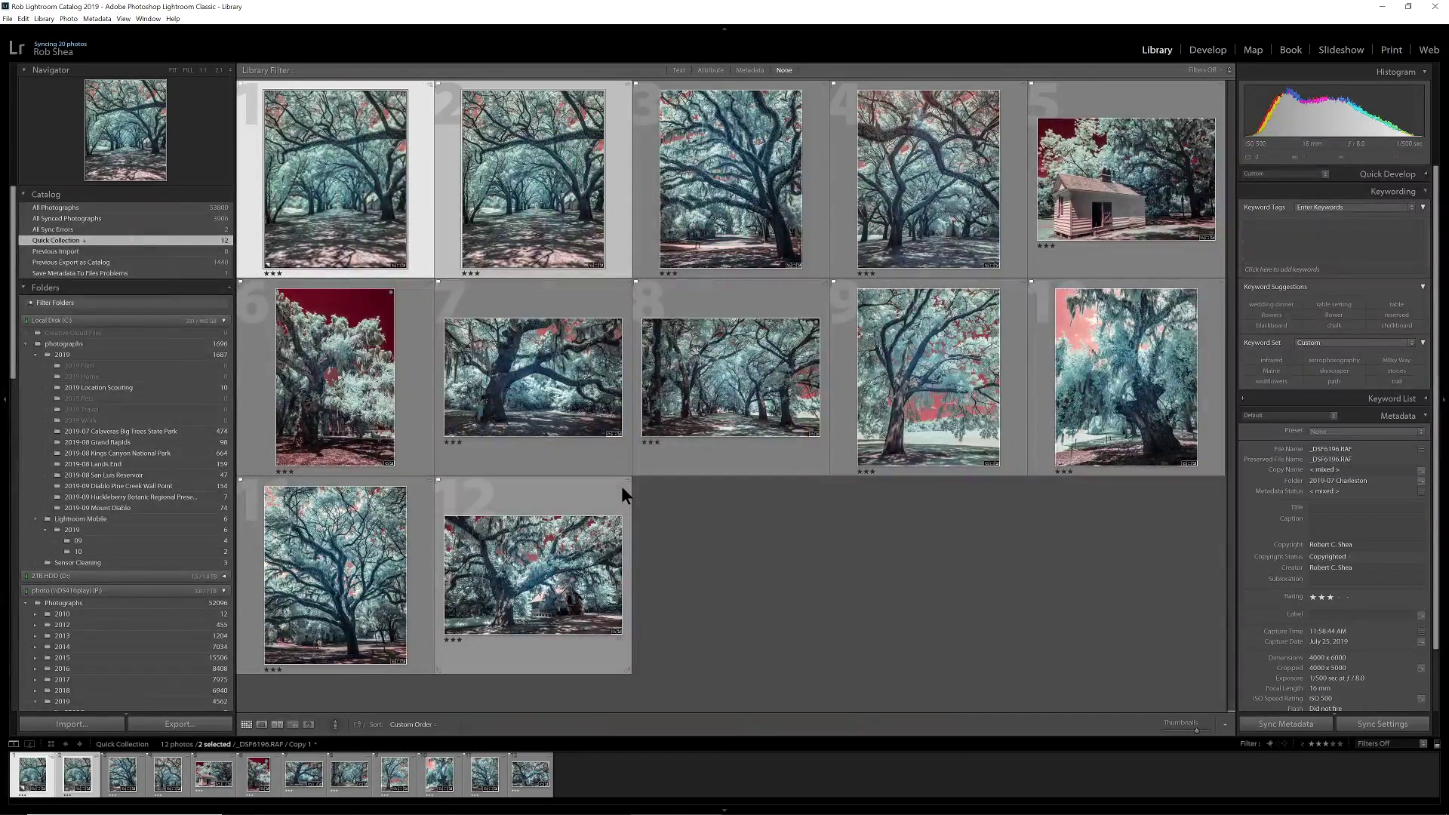